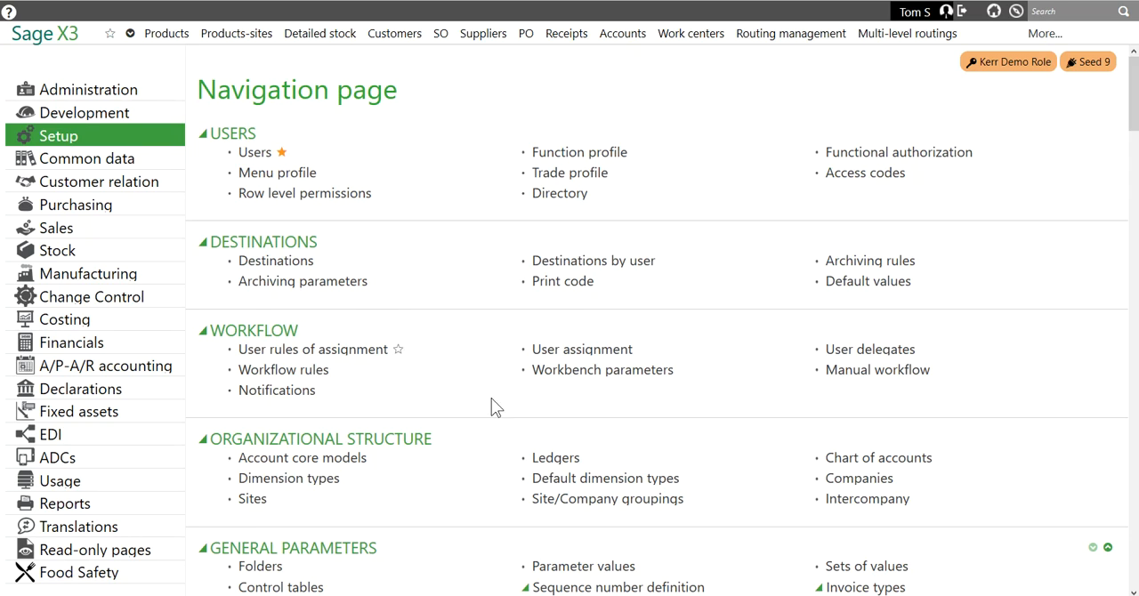
Open the Setup parameter values and view the AUZ Authorizations group of the VEN Sales chapter for folder SEED9.
left_click(583, 569)
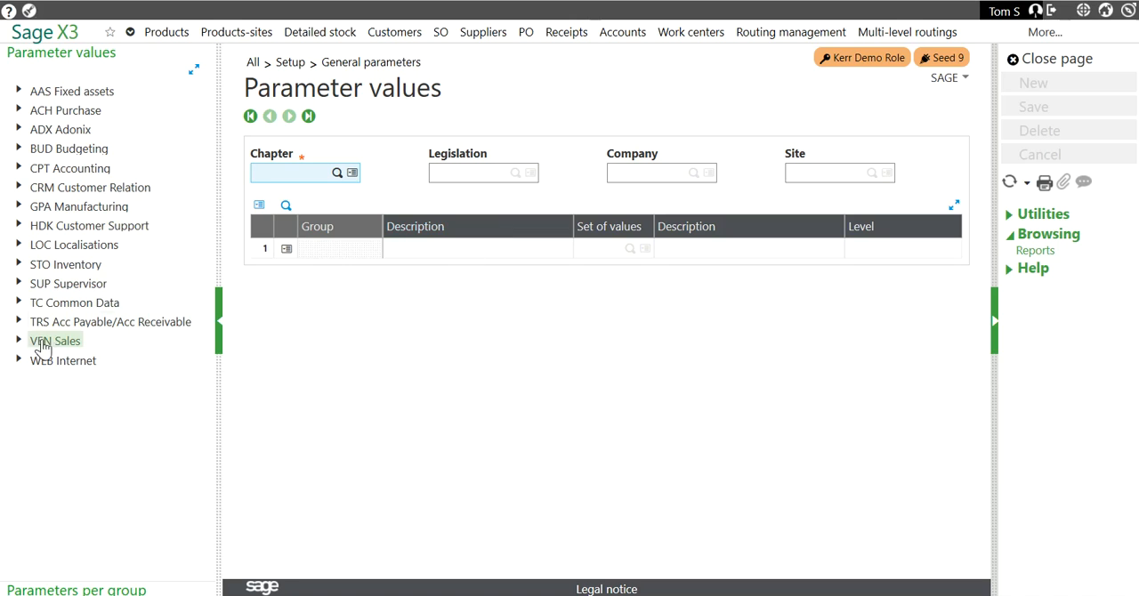
left_click(19, 342)
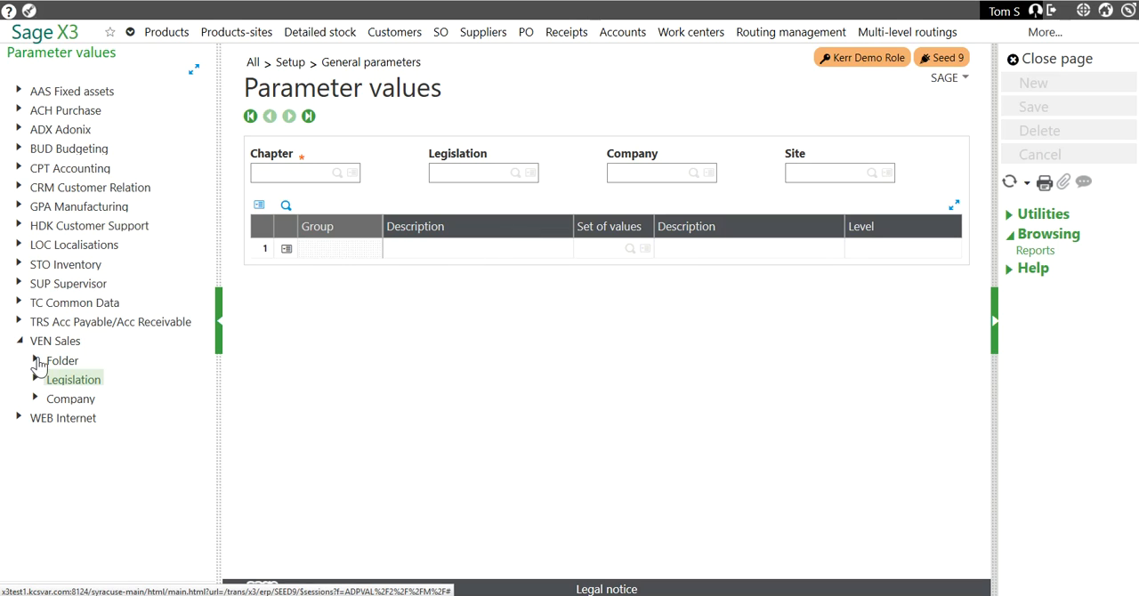
left_click(35, 361)
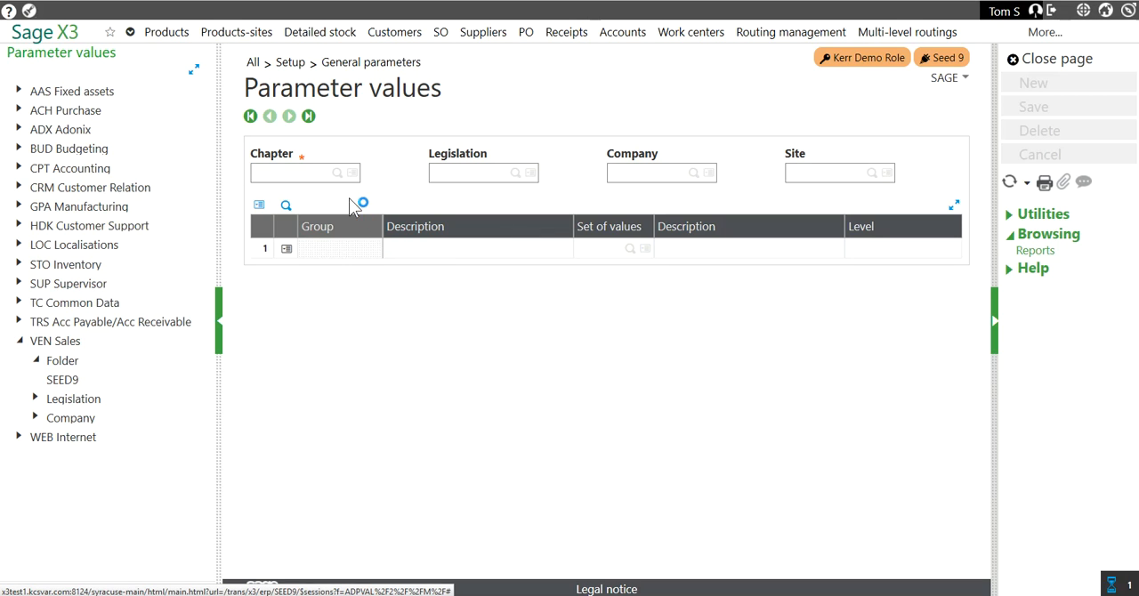
left_click(297, 278)
left_click(303, 315)
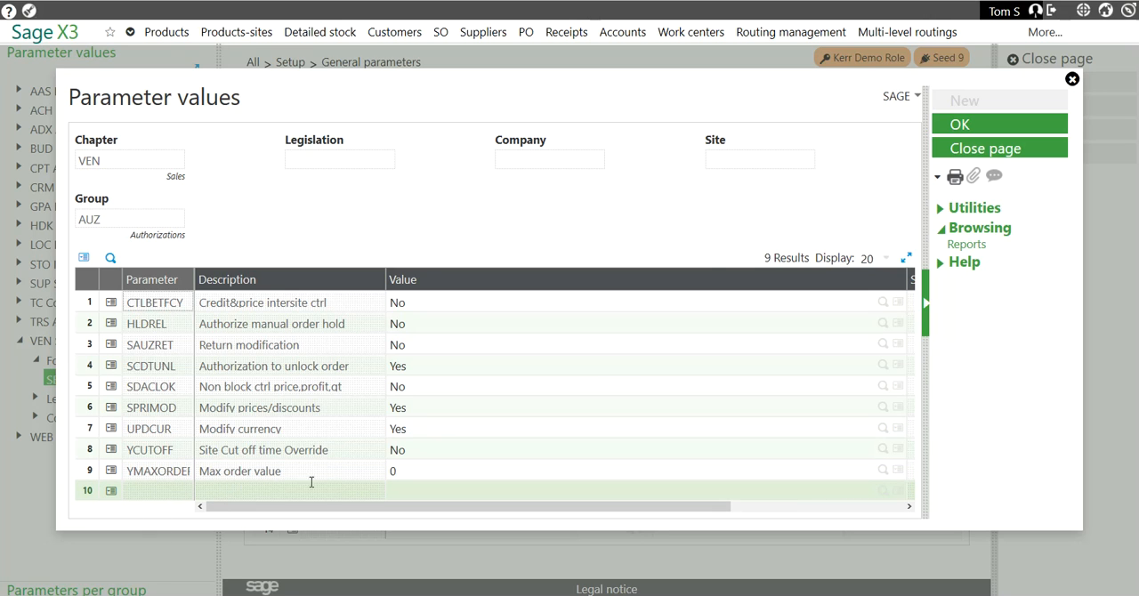
left_click(1006, 151)
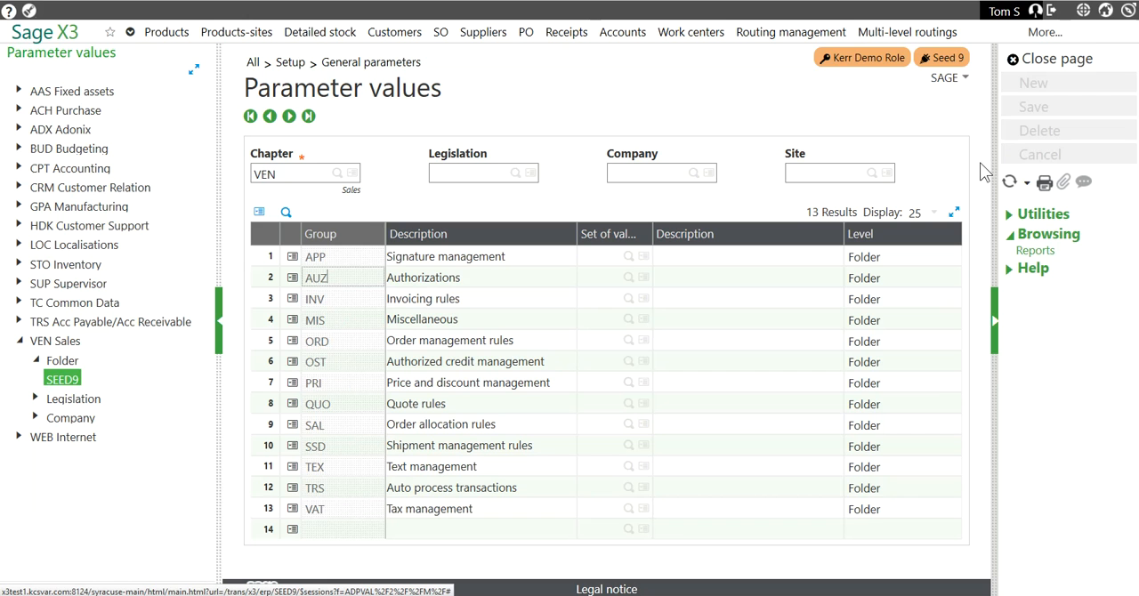
left_click(1034, 65)
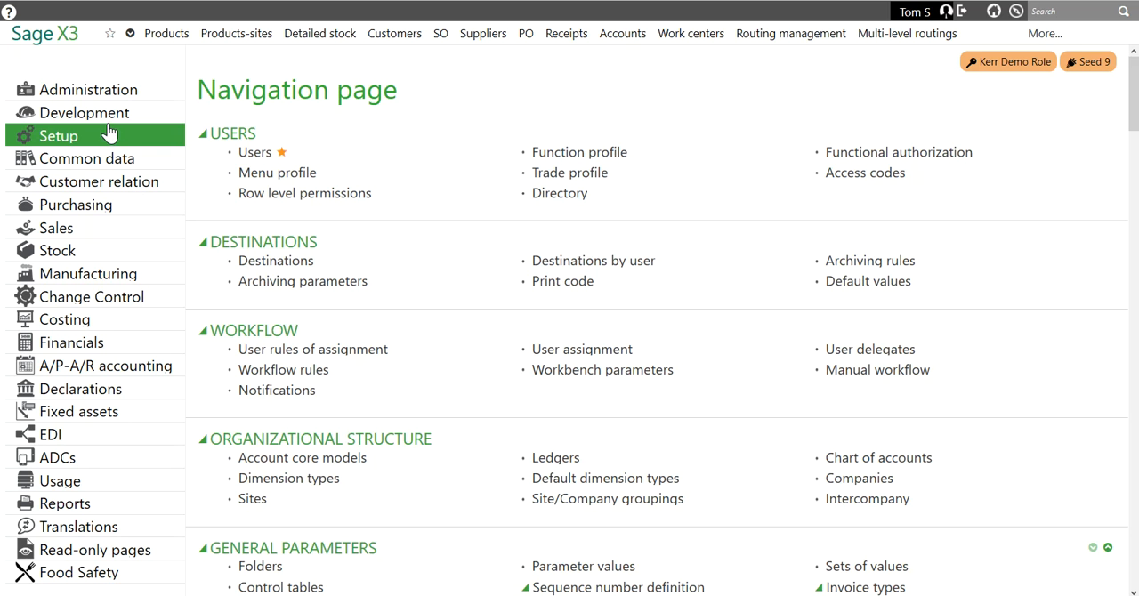
Open the parameter definitions under Development setup and expand the VEN Sales chapter in the parameters-per-group list.
left_click(105, 113)
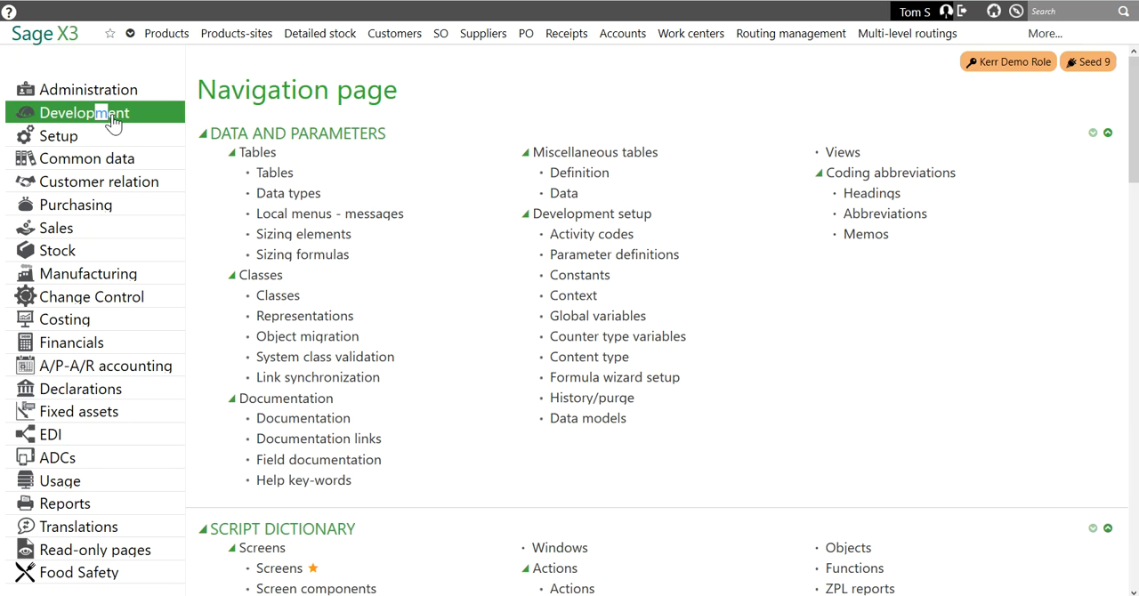
left_click(640, 257)
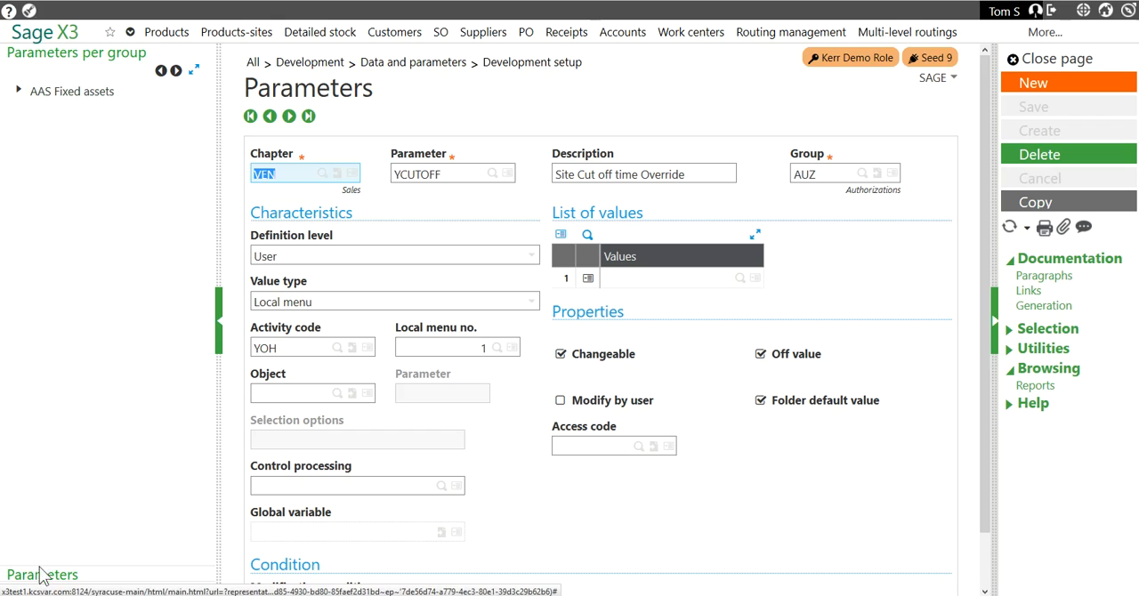
left_click(177, 72)
left_click(177, 71)
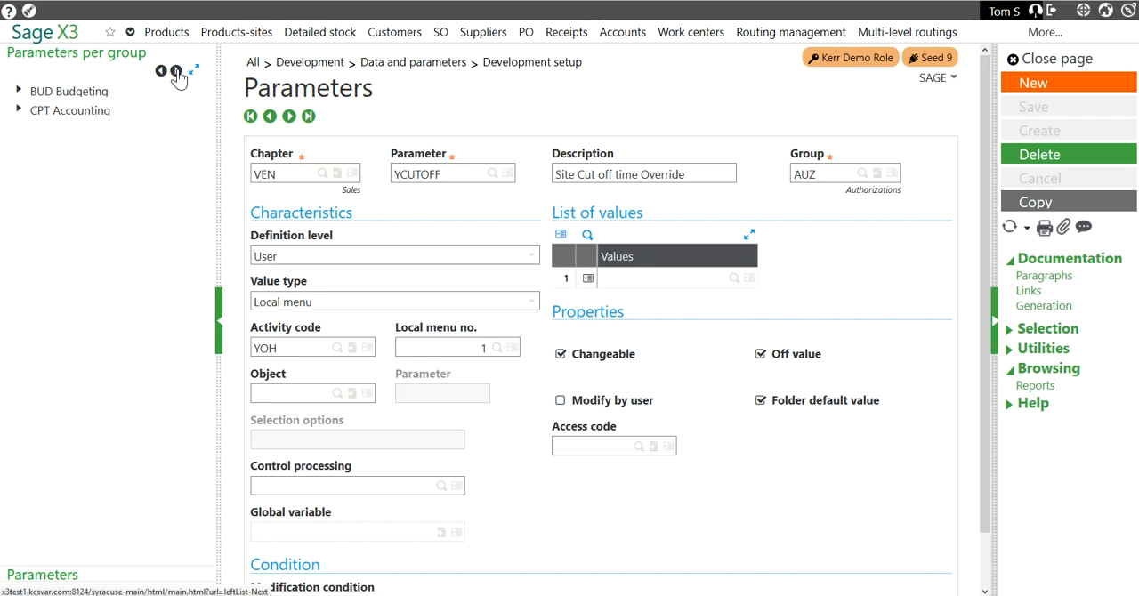
left_click(177, 71)
left_click(177, 71)
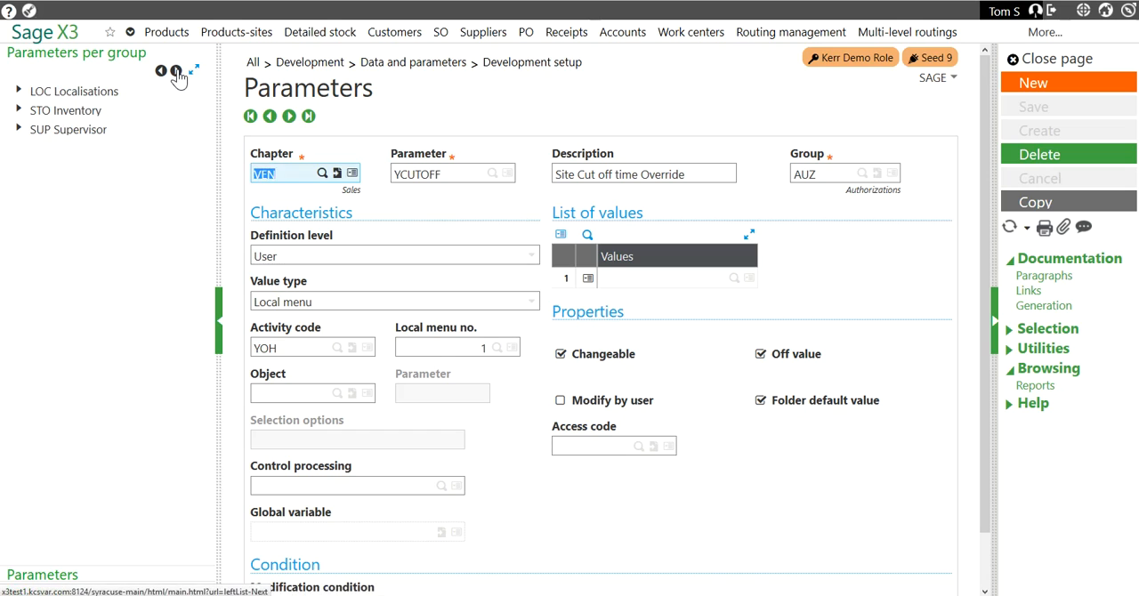
left_click(177, 72)
left_click(177, 71)
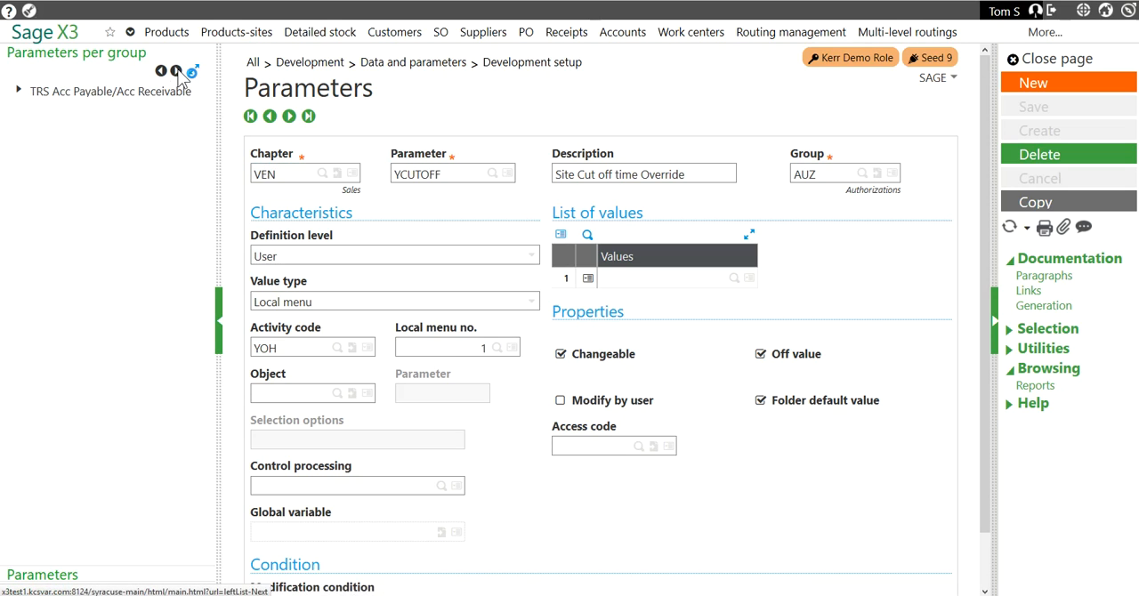
left_click(177, 71)
left_click(17, 93)
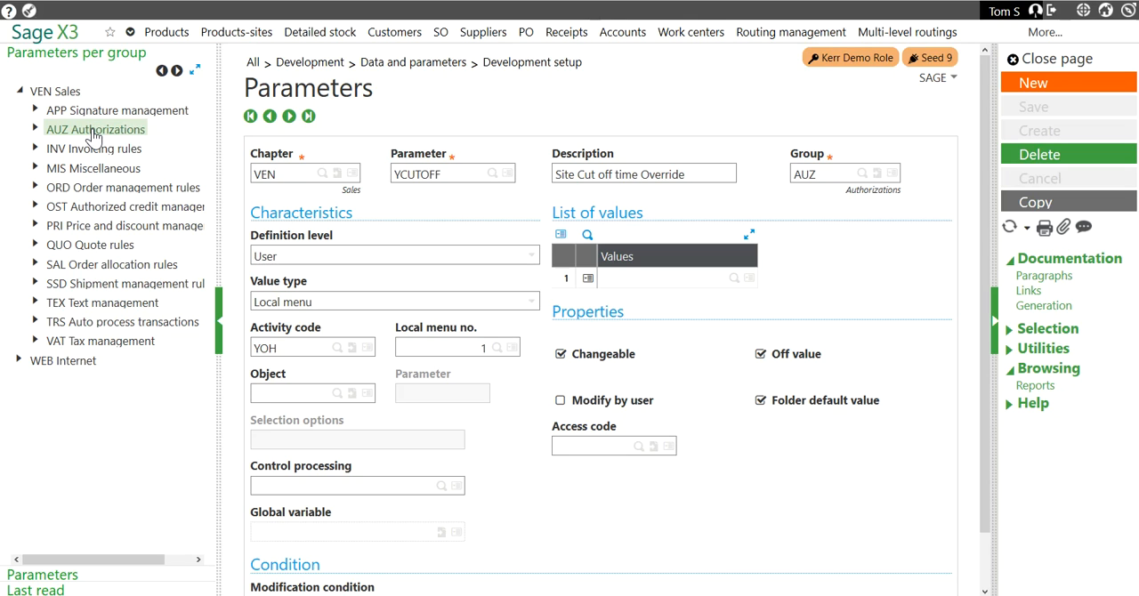
Expand the AUZ Authorizations group and open the YMAXORDER Max order value definition.
left_click(93, 131)
left_click(35, 130)
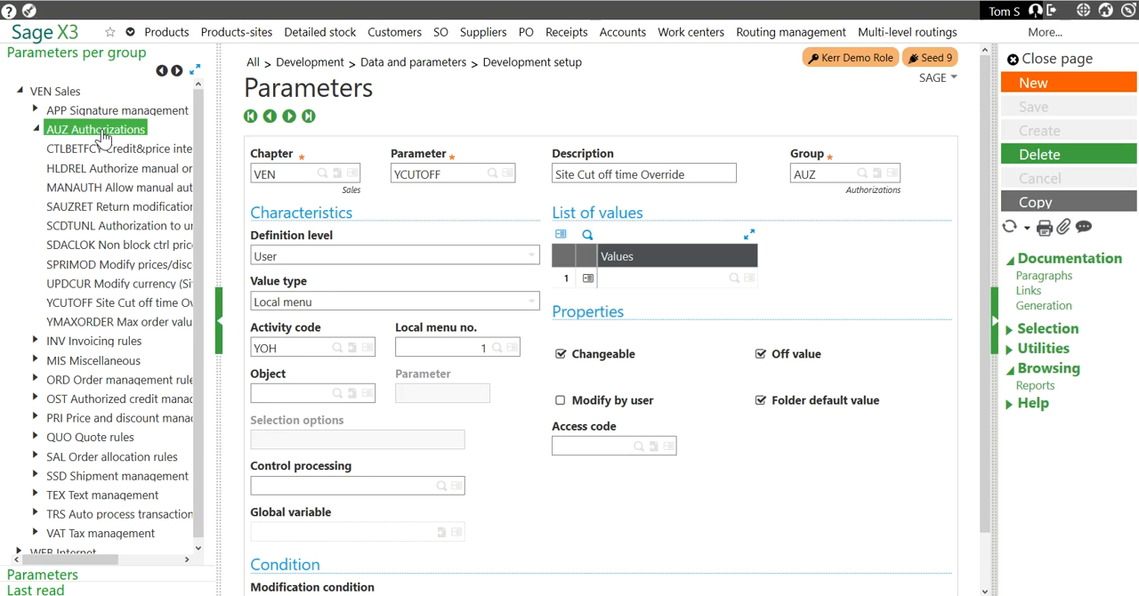
left_click(133, 322)
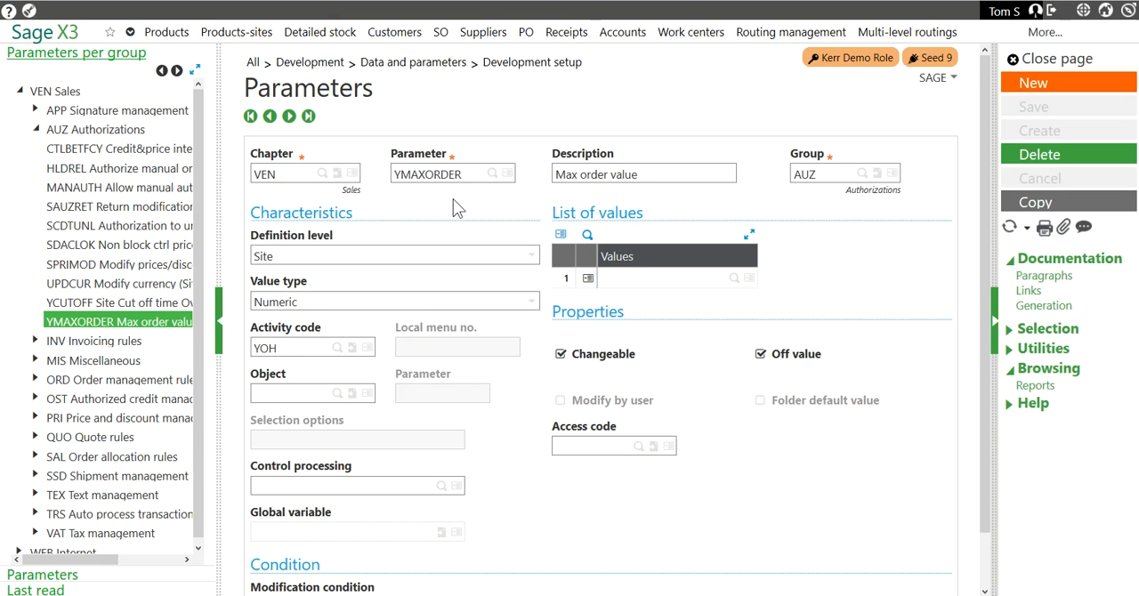
Open the HLDREL parameter definition and check the generation script settings of its GHLDREL global variable.
left_click(126, 167)
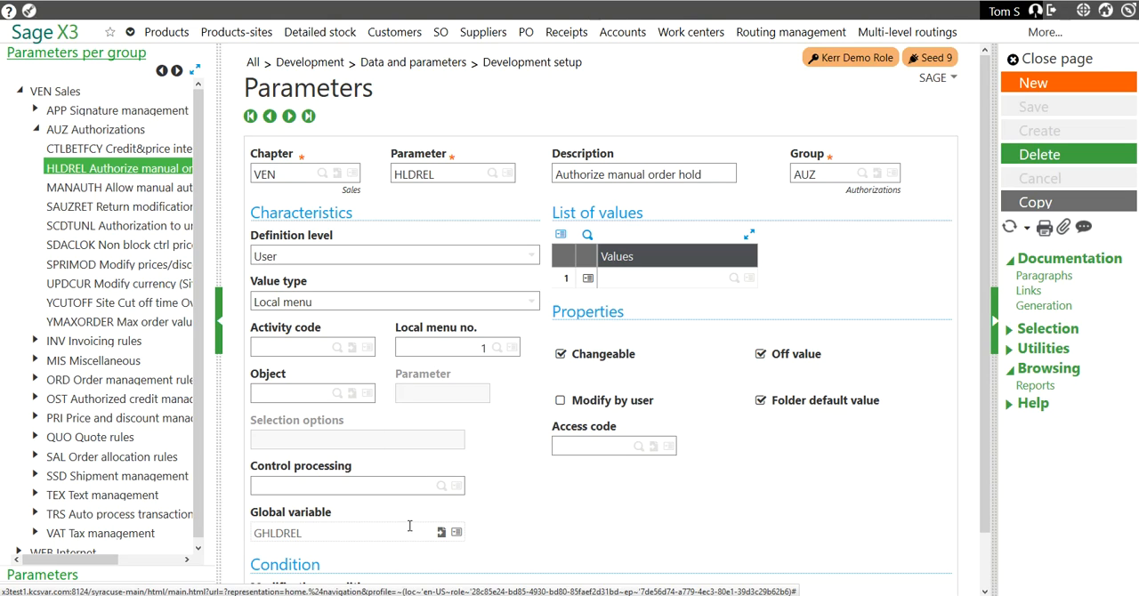
left_click(441, 533)
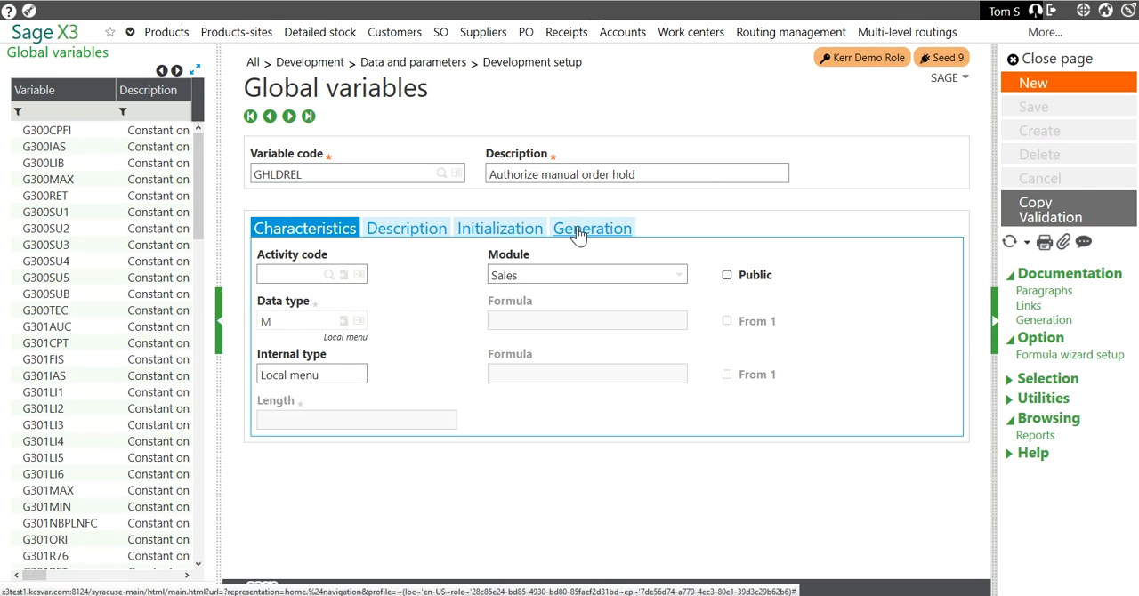
left_click(578, 233)
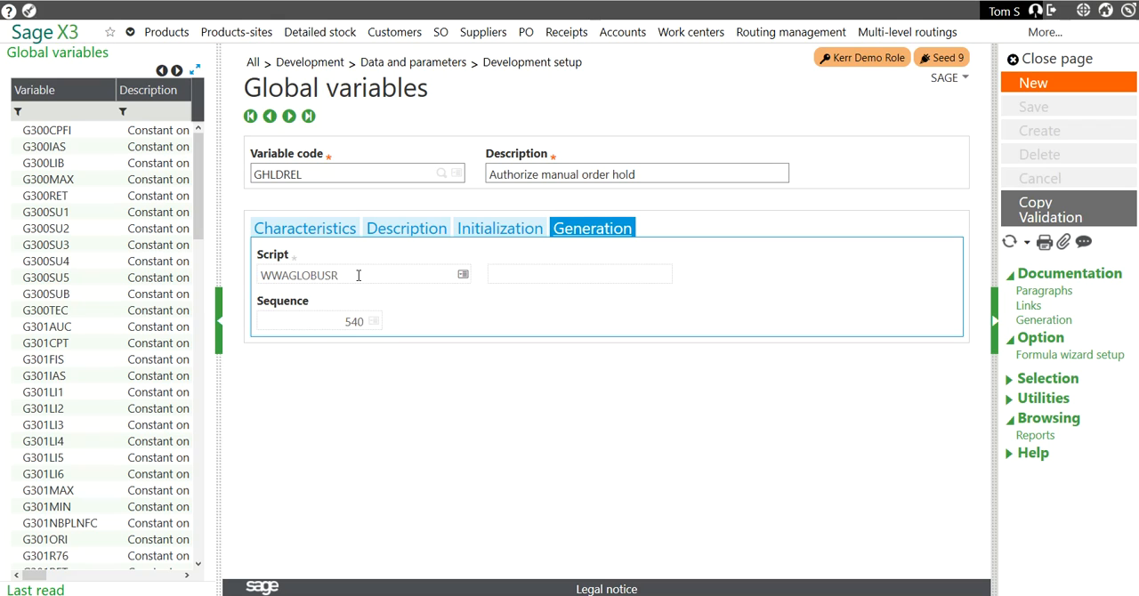
left_click(1055, 58)
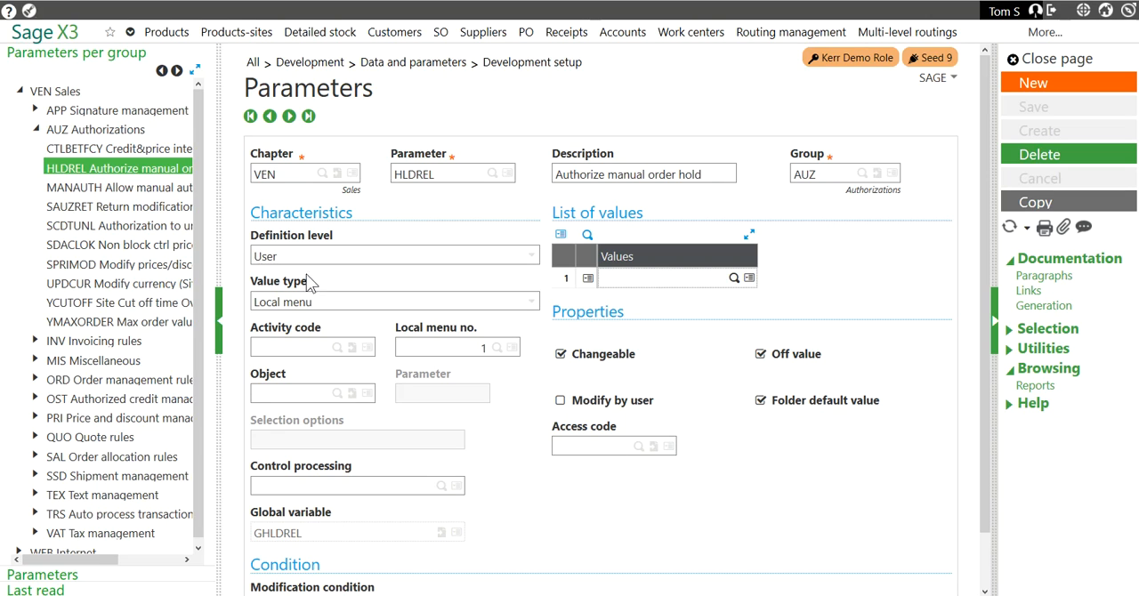
Revisit the YMAXORDER definition and load the YCUTOFF parameter by entering its code.
left_click(122, 326)
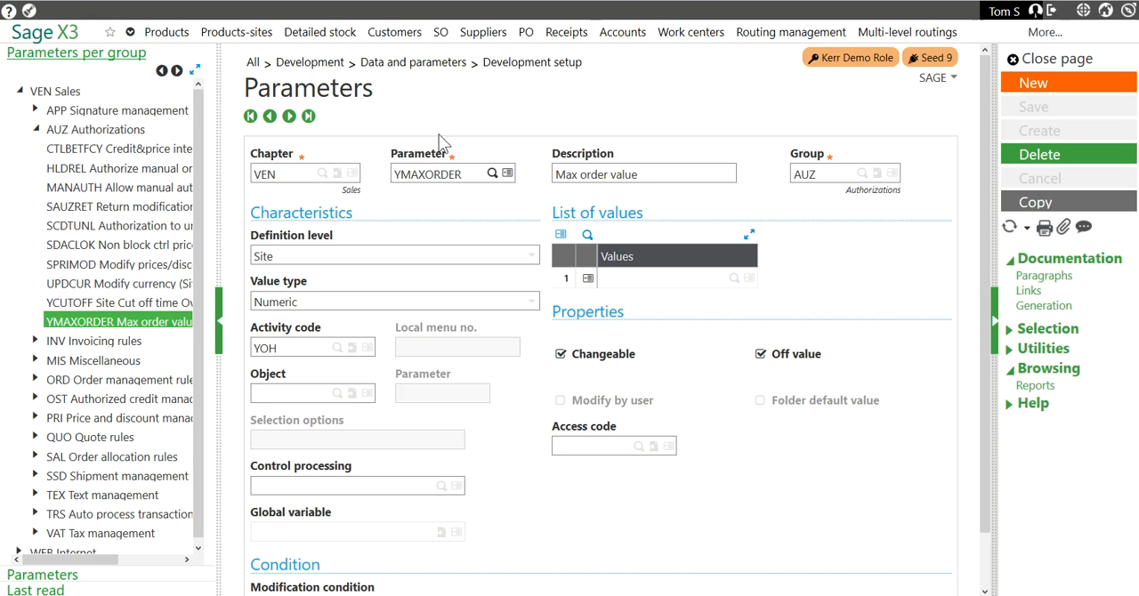
left_click(467, 179)
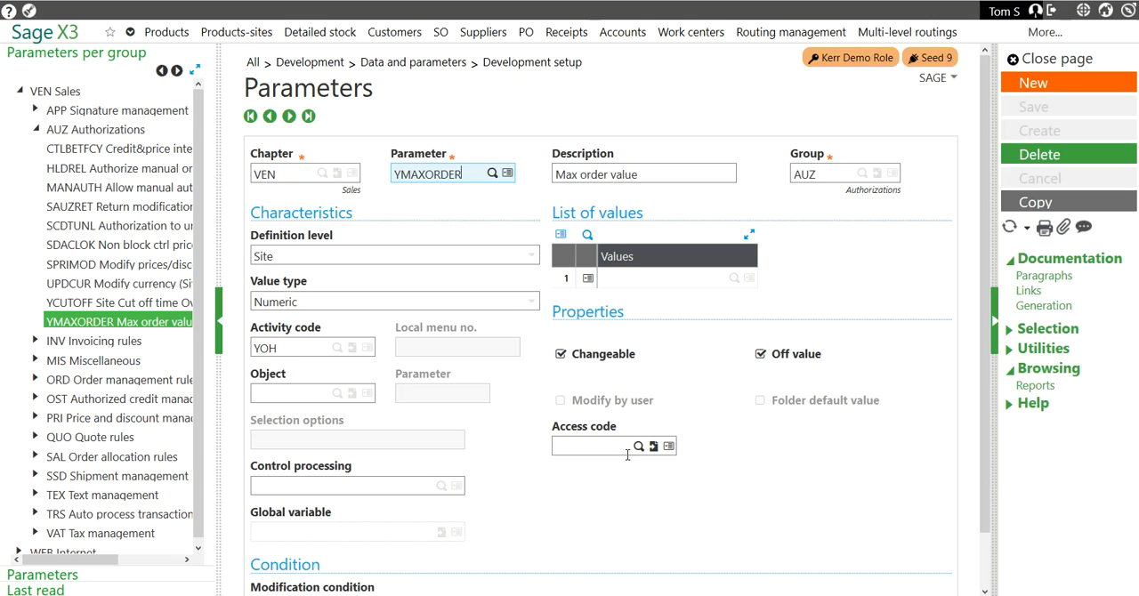
key("ctrl+a")
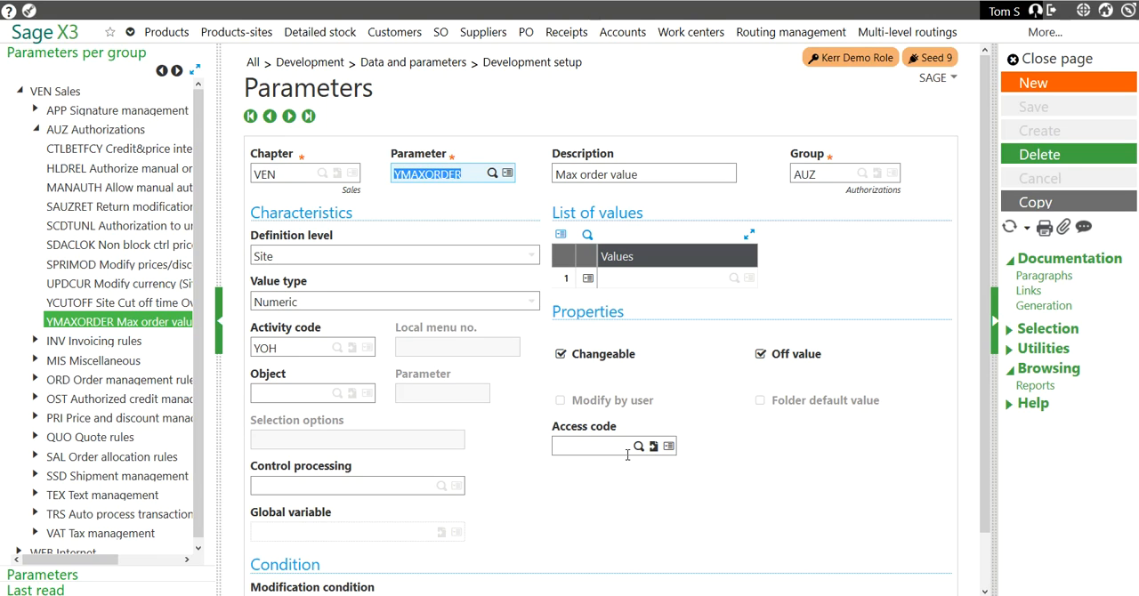
type("YCUTOFF")
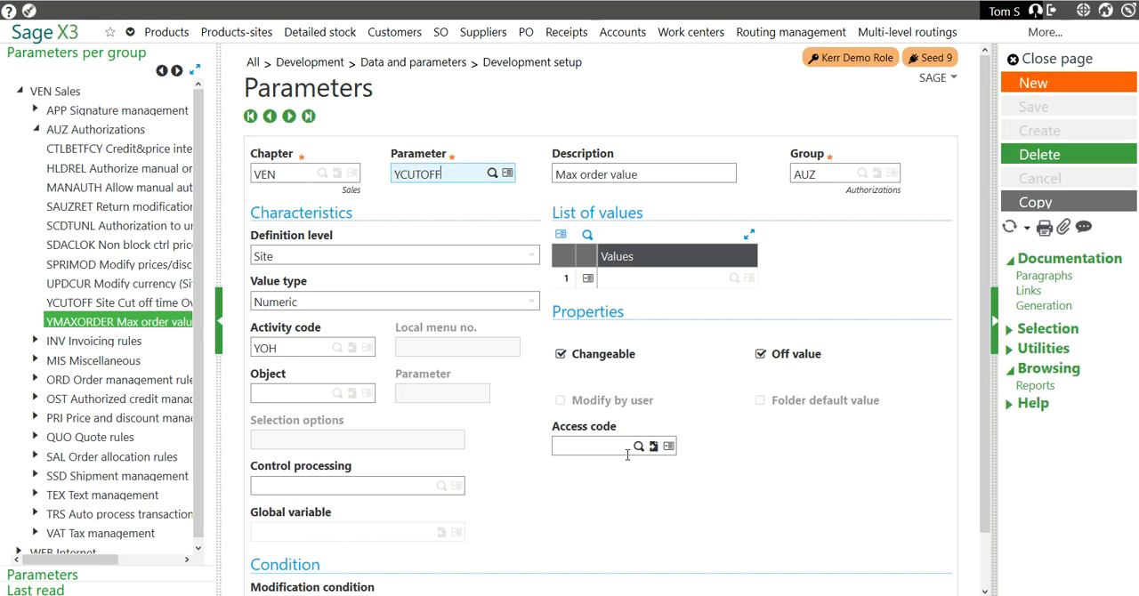
key("Tab")
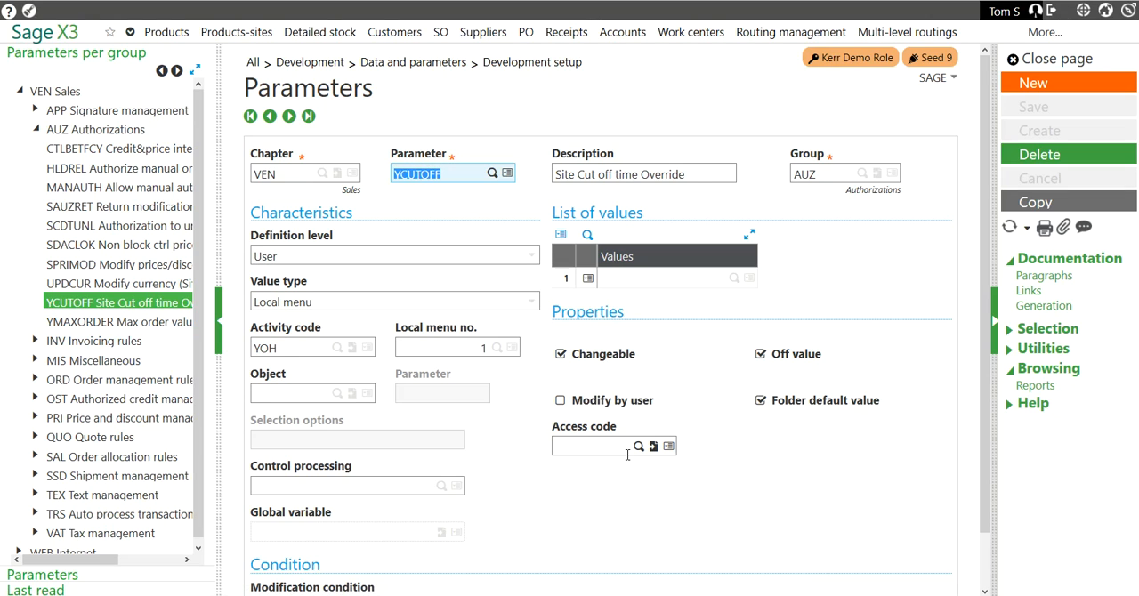
Review the definition level and value type choices of YCUTOFF, keeping User and Local menu, and leave the parameter definitions.
left_click(699, 174)
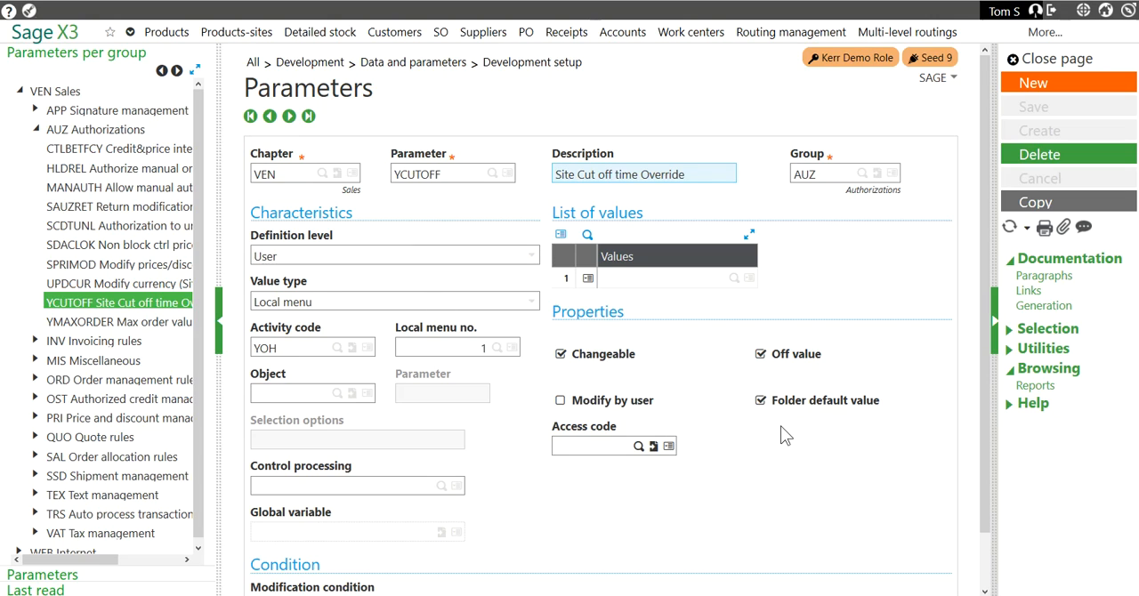
left_click(319, 256)
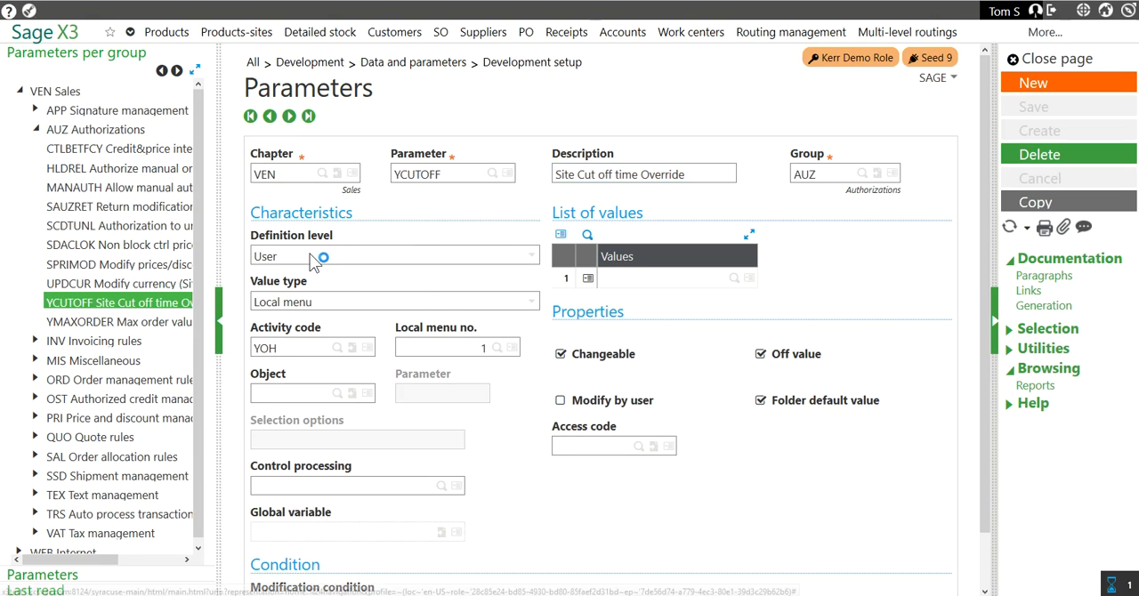
left_click(530, 257)
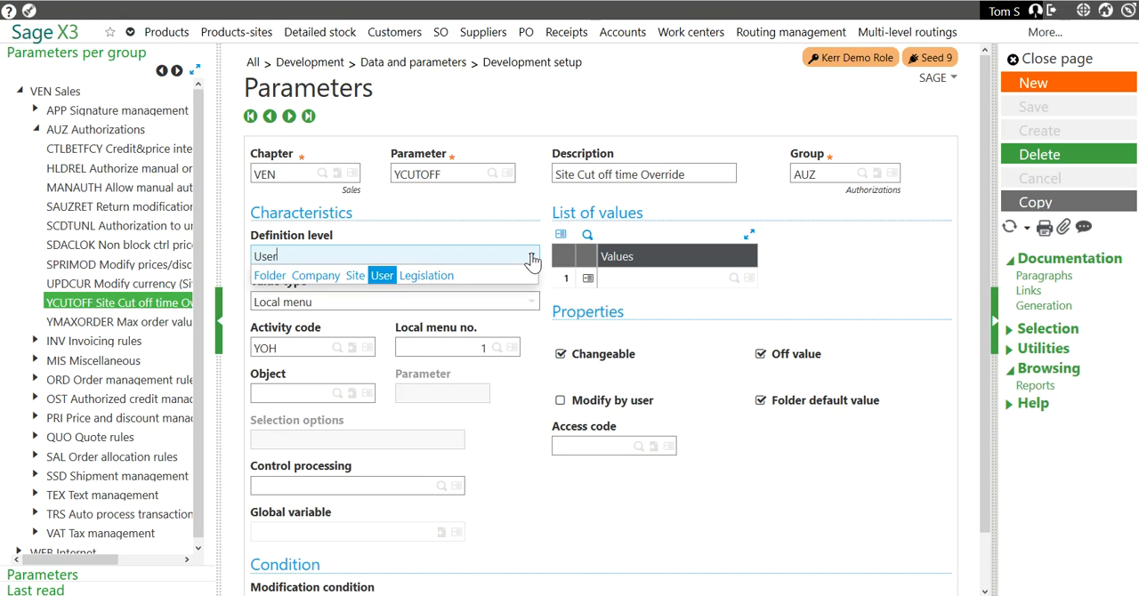
left_click(383, 281)
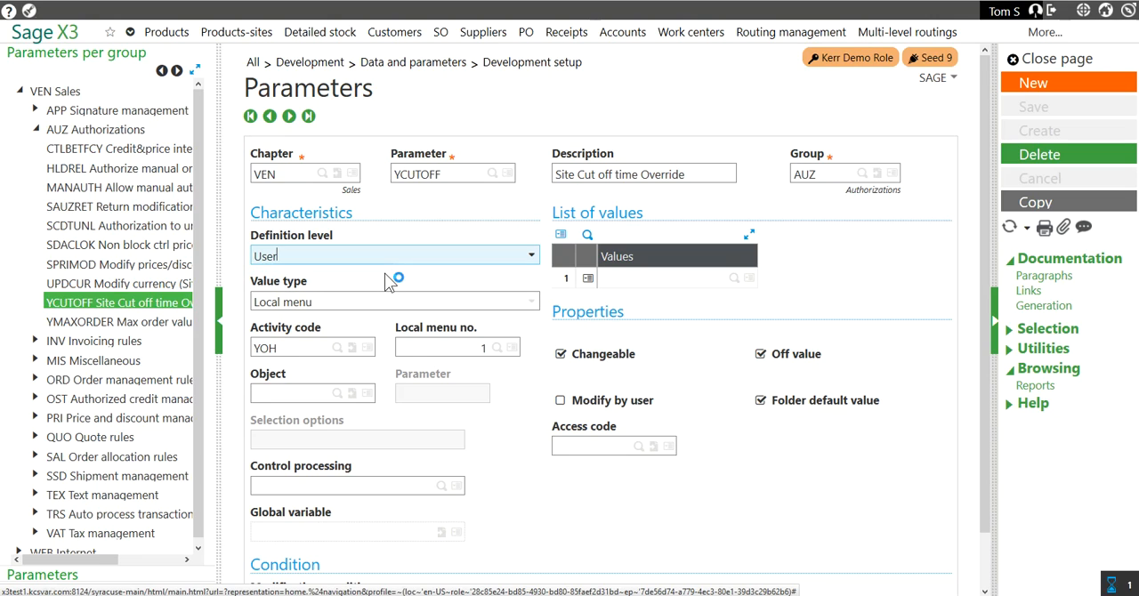
left_click(530, 304)
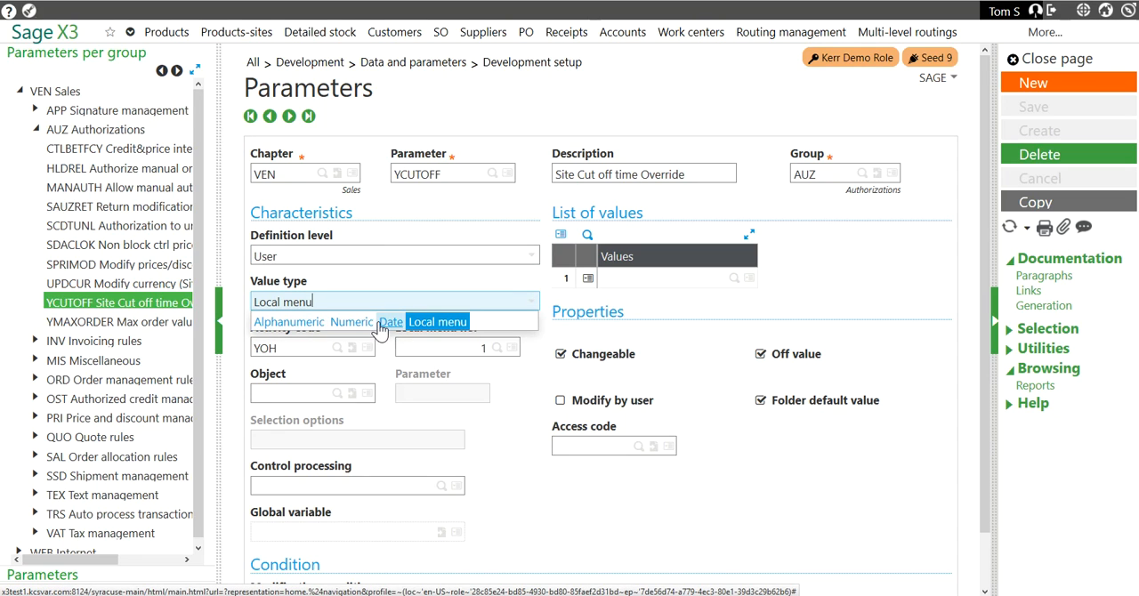
left_click(436, 327)
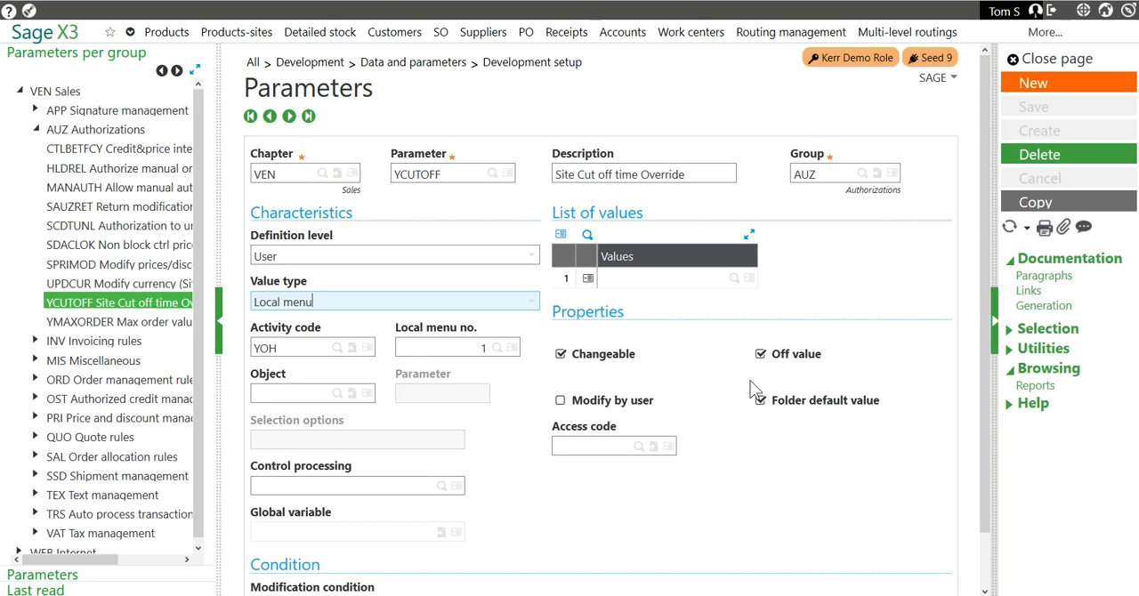
key("Tab")
left_click(1059, 58)
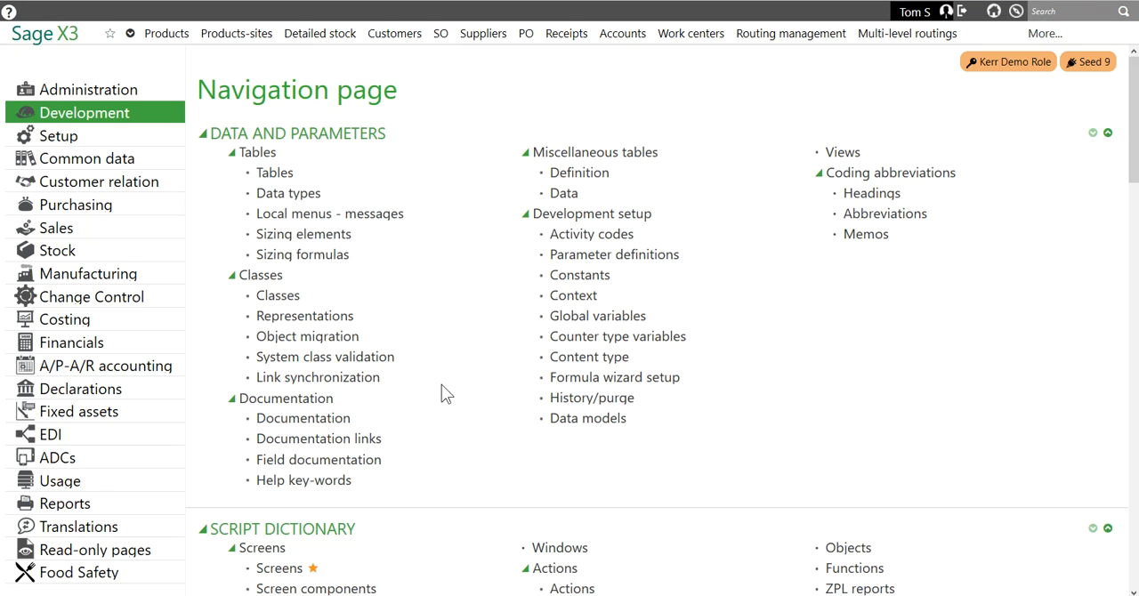
Open the general Parameter values setup and load the VEN Sales chapter at folder level for SEED9.
left_click(80, 143)
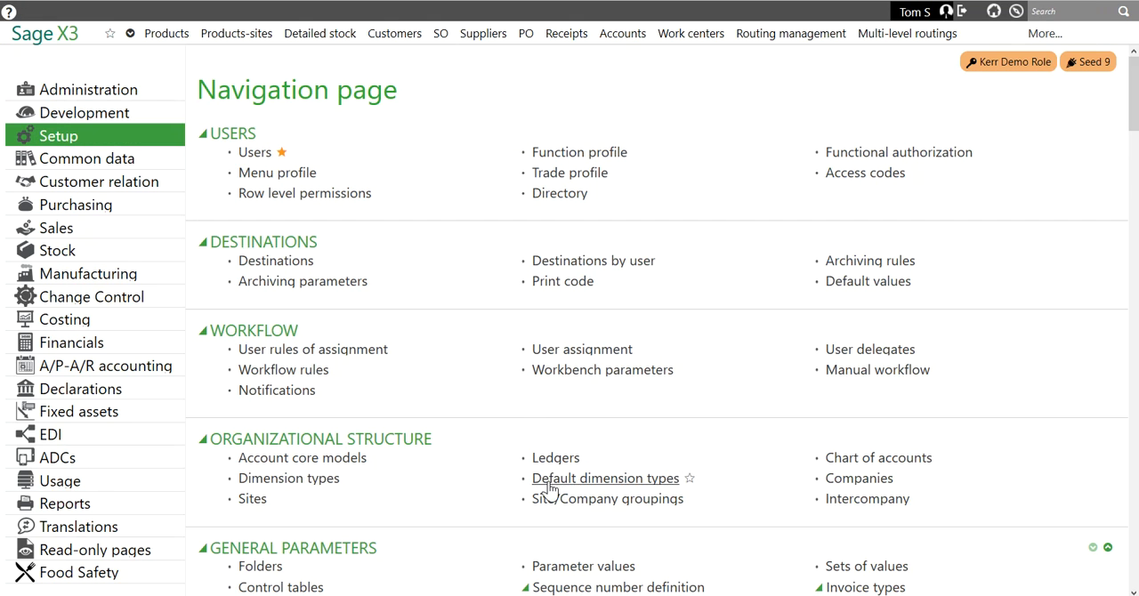
scroll(508, 474, "down", 6)
scroll(508, 473, "up", 4)
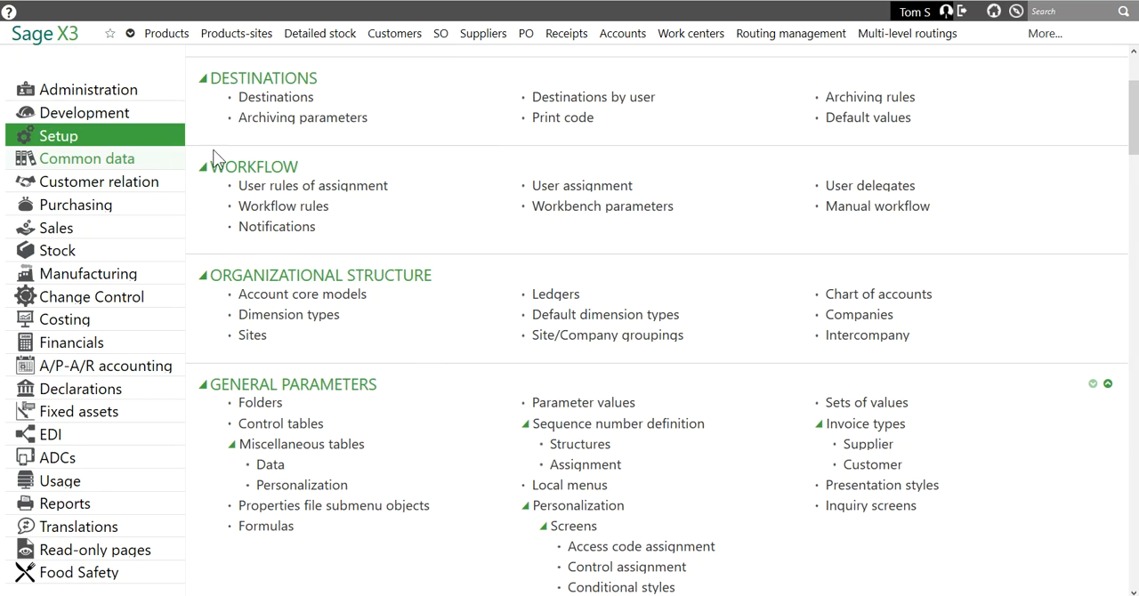
left_click(563, 406)
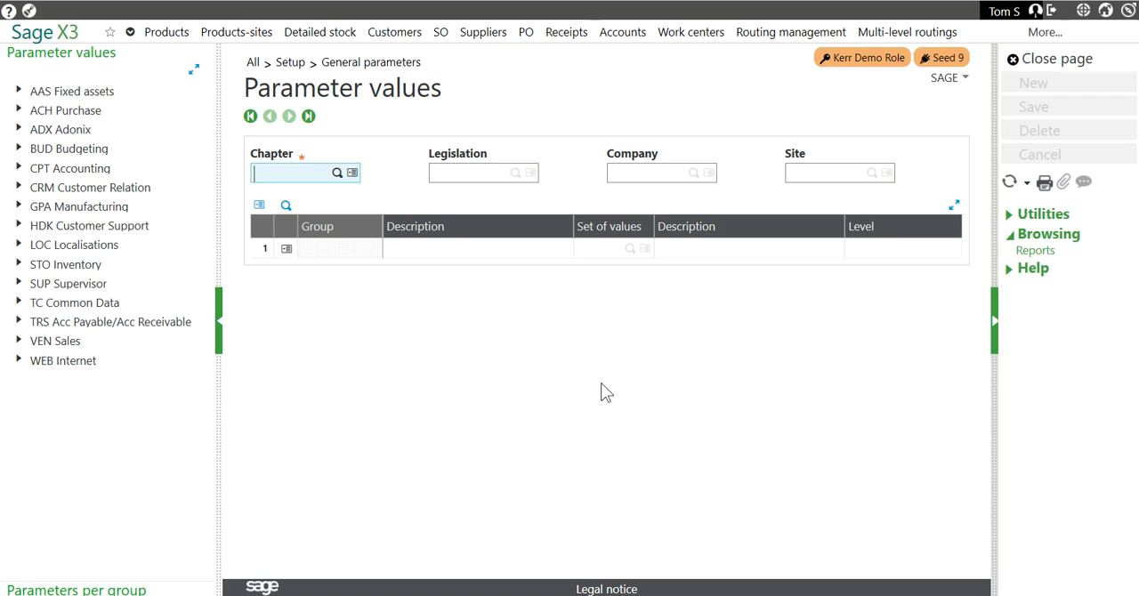
left_click(20, 344)
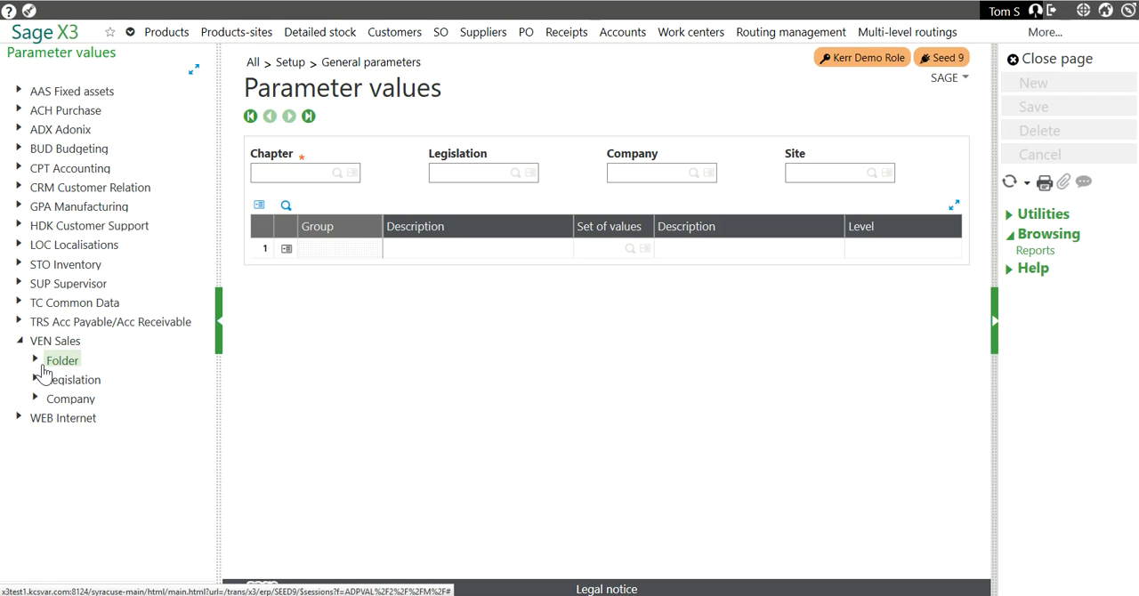
left_click(34, 360)
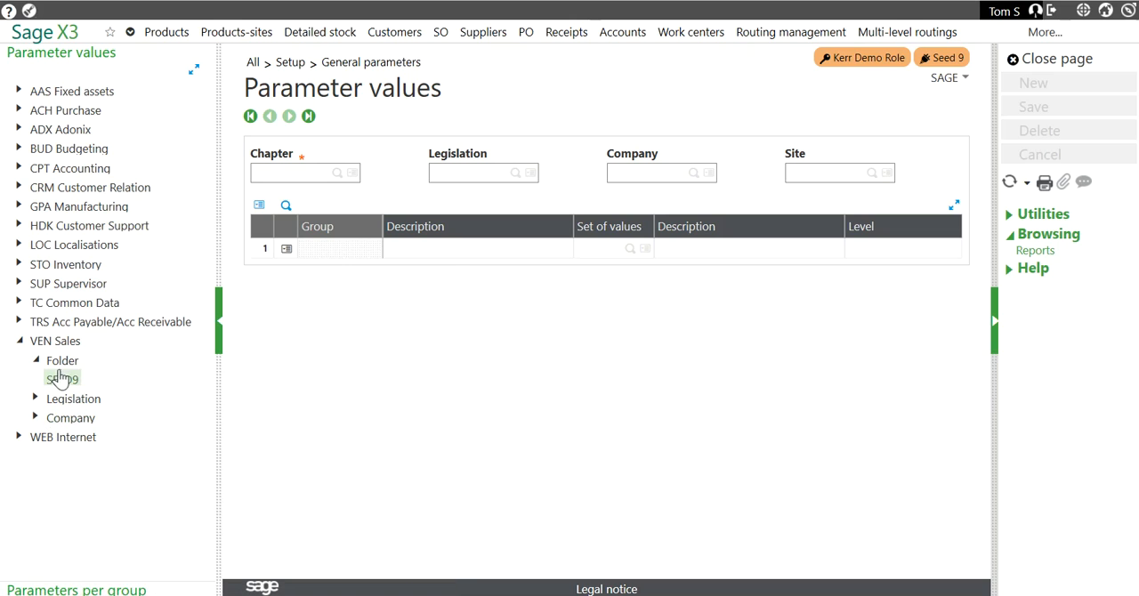
left_click(64, 379)
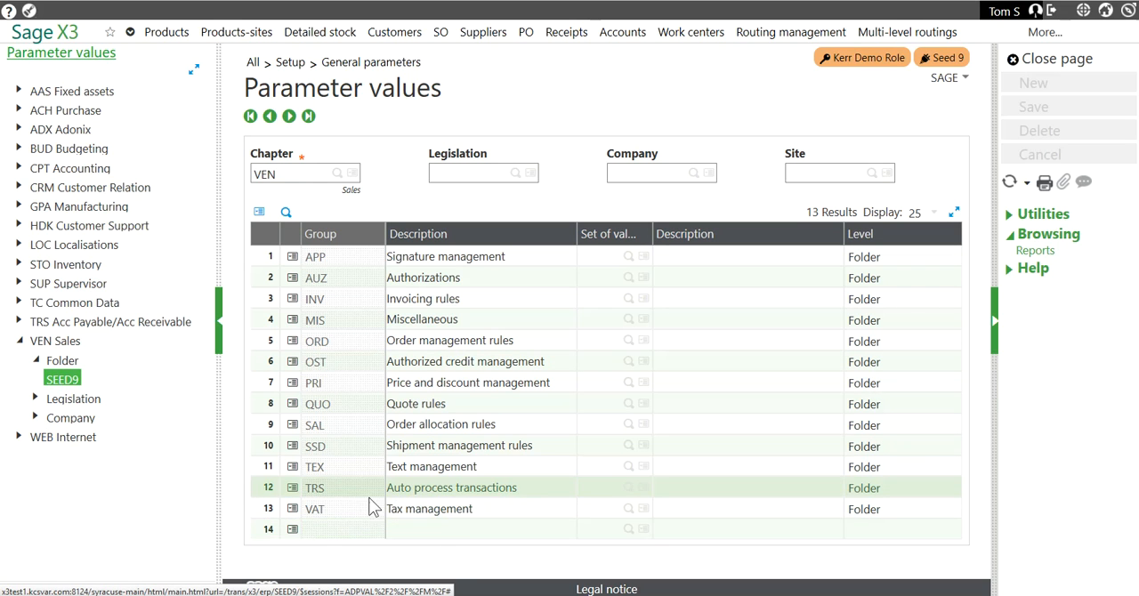
Review the details of the Sales AUZ Authorizations group, accept and save them, and close the parameter values.
left_click(292, 278)
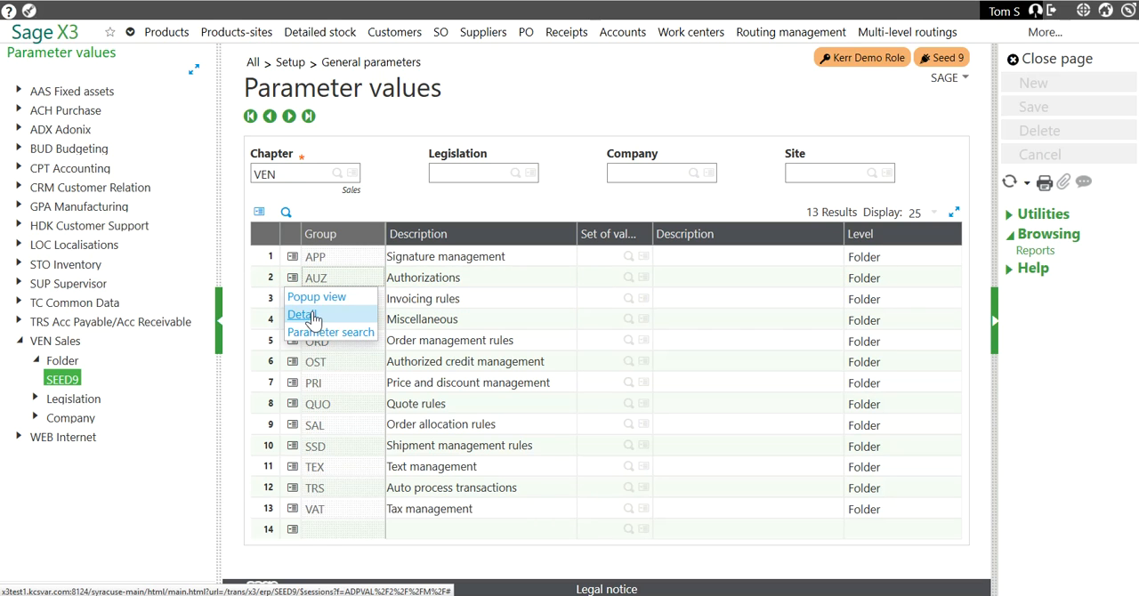
left_click(330, 332)
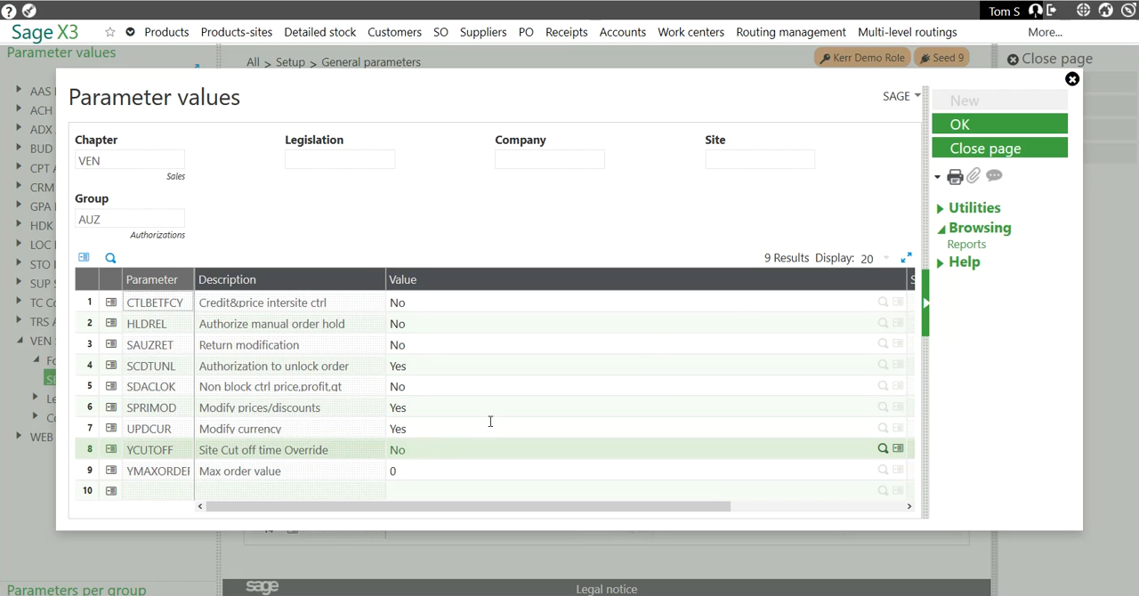
left_click(970, 126)
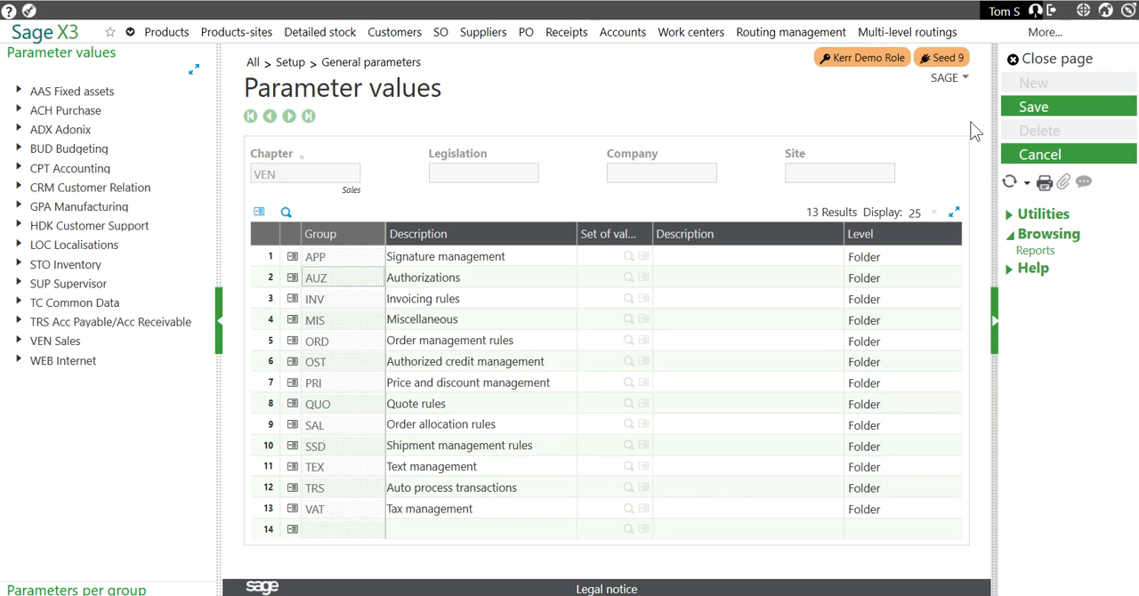
left_click(1032, 108)
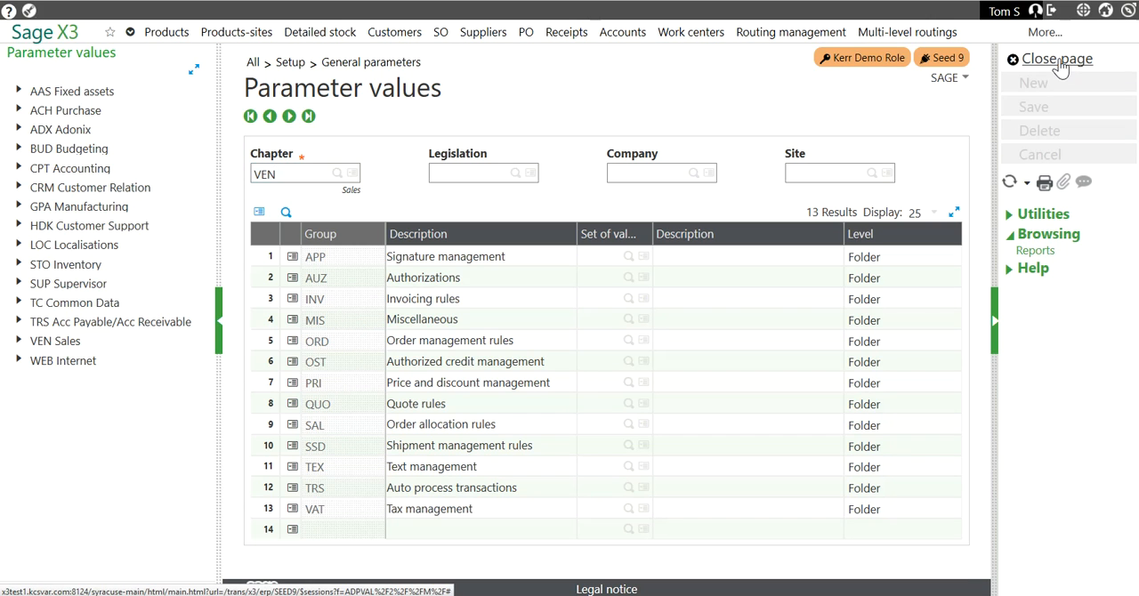
left_click(1059, 60)
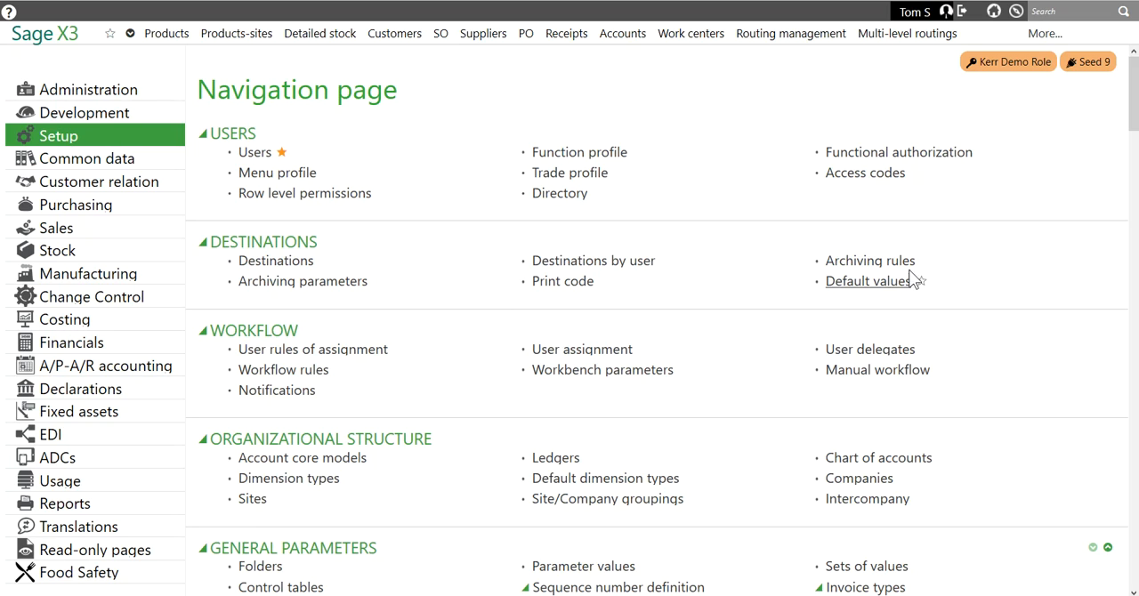
Open the Users setup and display the parameters of the ERP user.
left_click(268, 156)
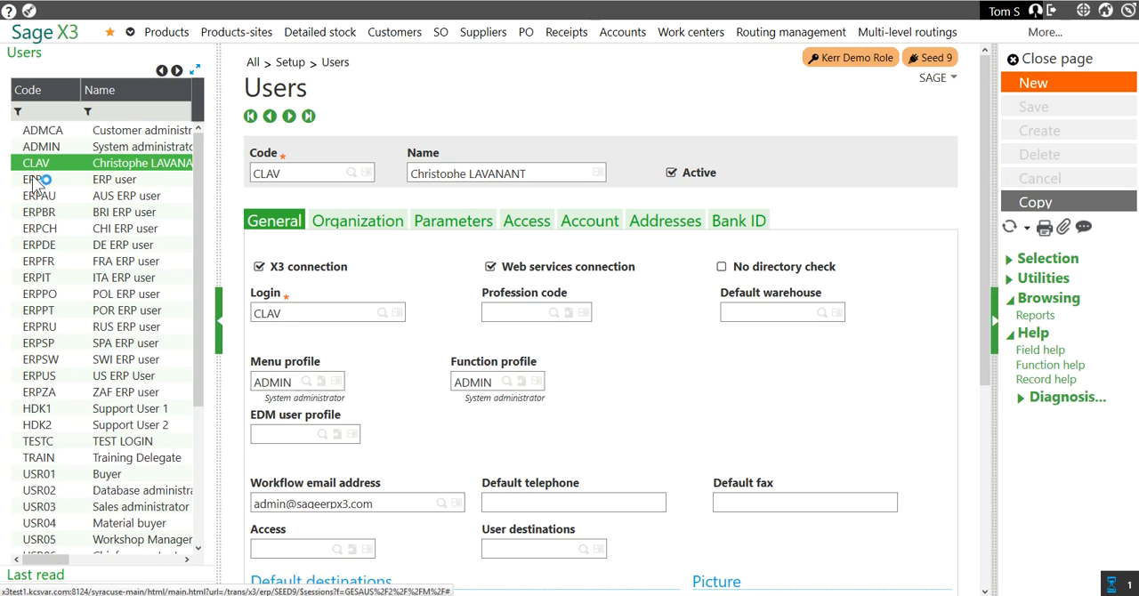
left_click(123, 184)
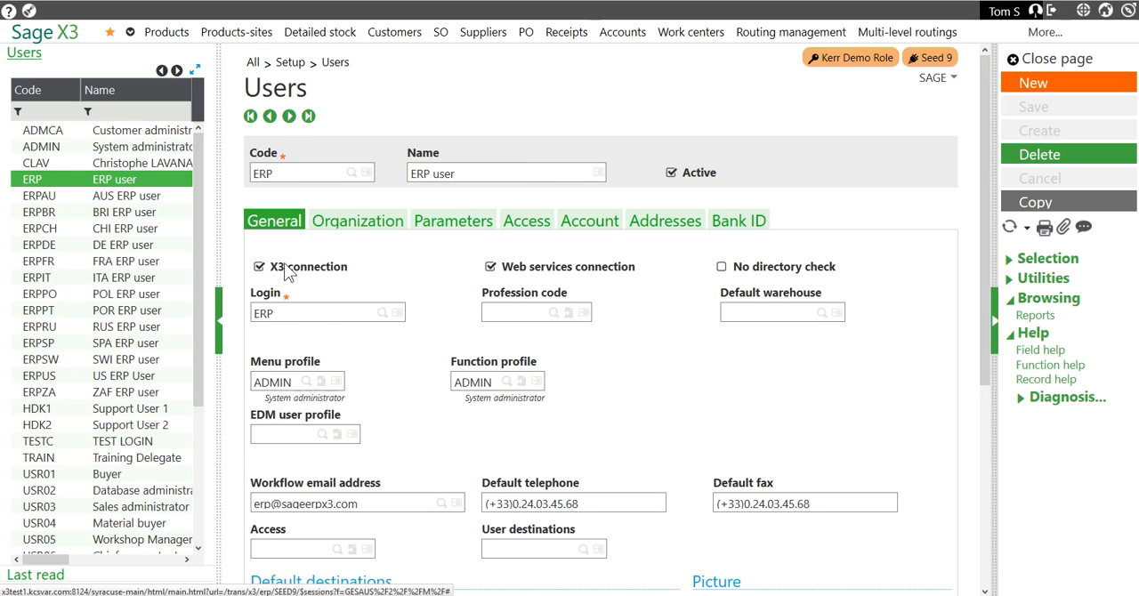
left_click(455, 227)
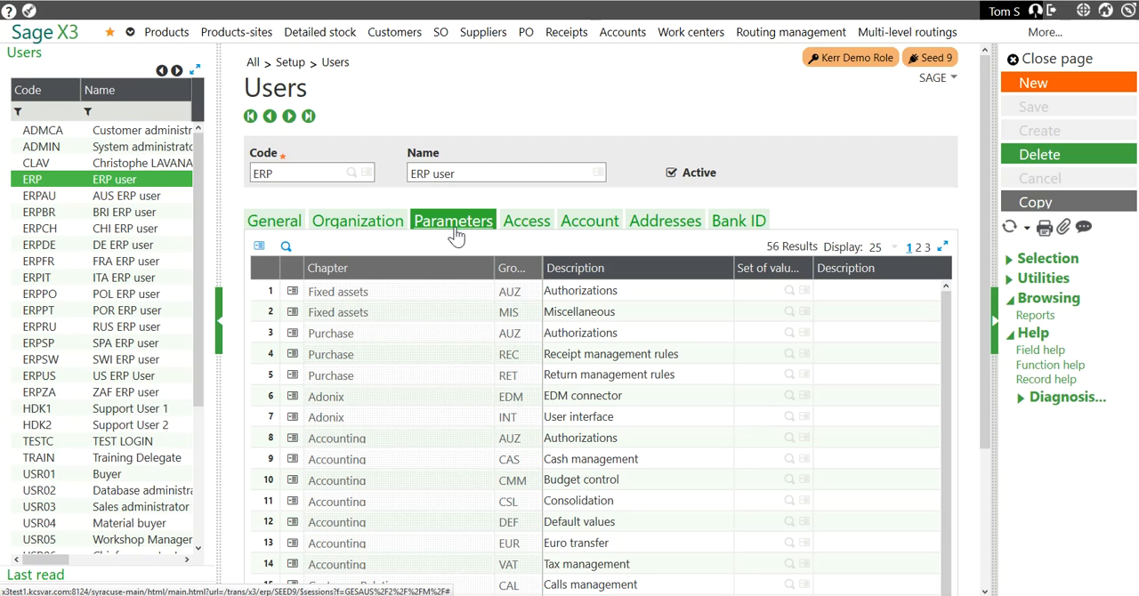
Find the Sales AUZ Authorizations group among the ERP user's parameters and open its details.
scroll(398, 305, "down", 2)
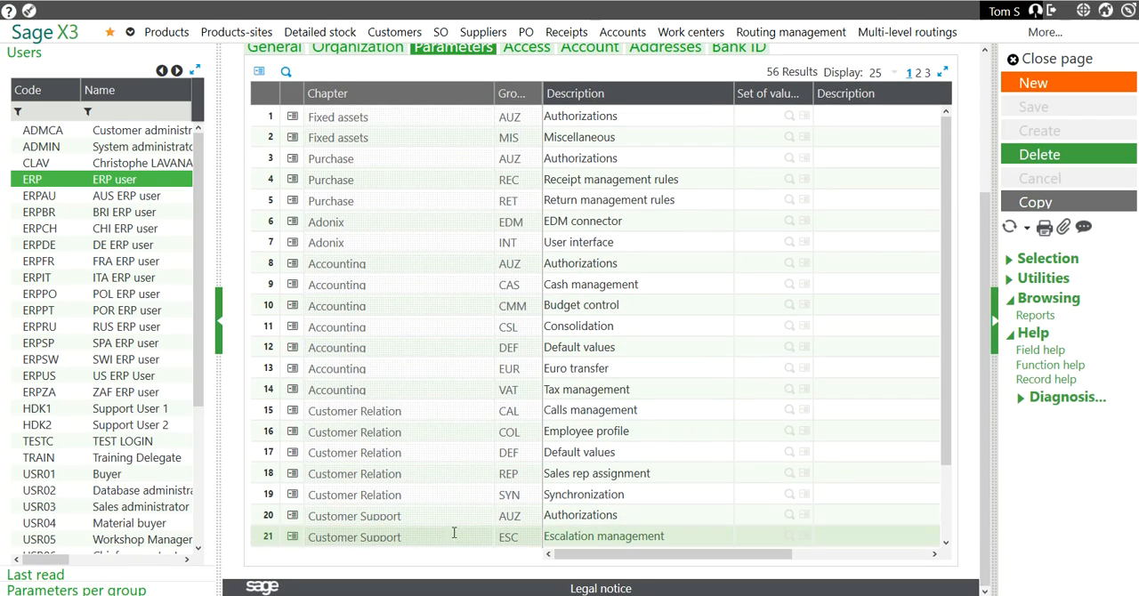
left_click(918, 73)
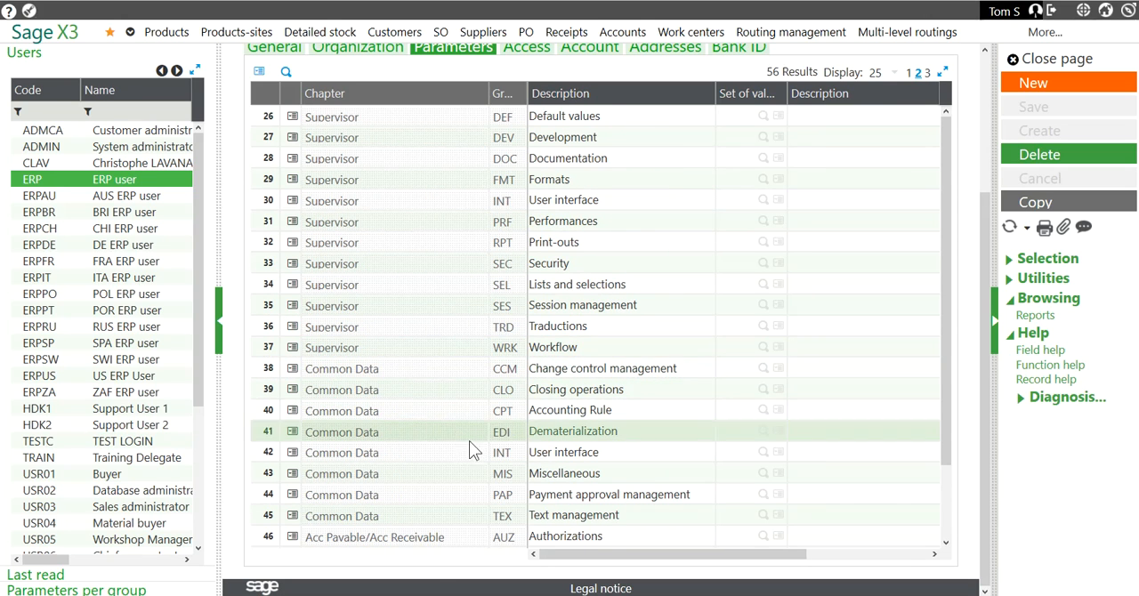
scroll(948, 521, "down", 2)
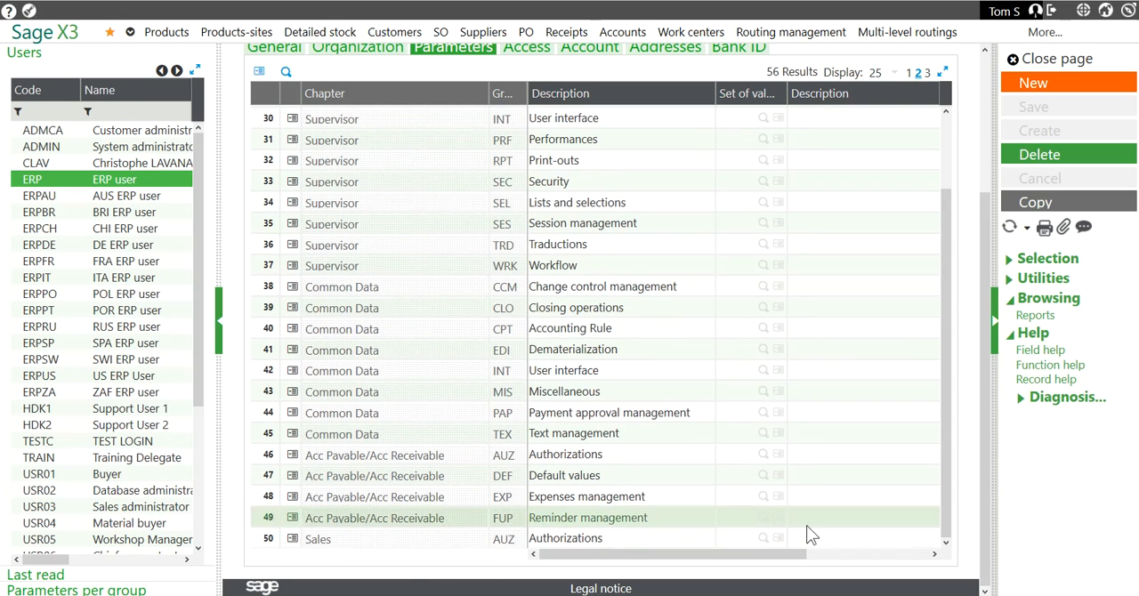
left_click(300, 540)
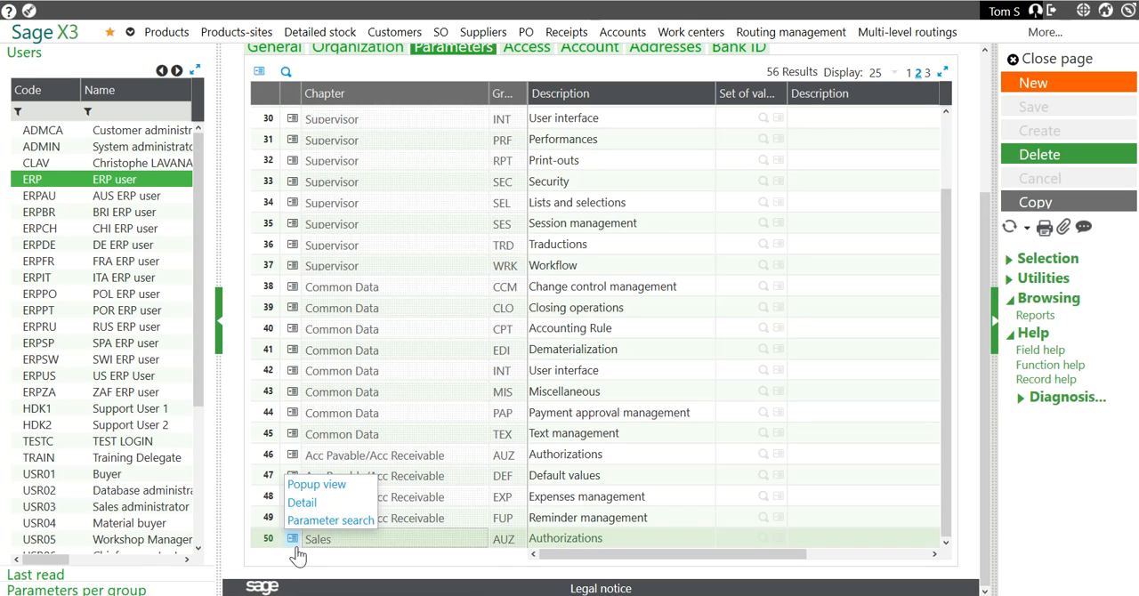
left_click(301, 503)
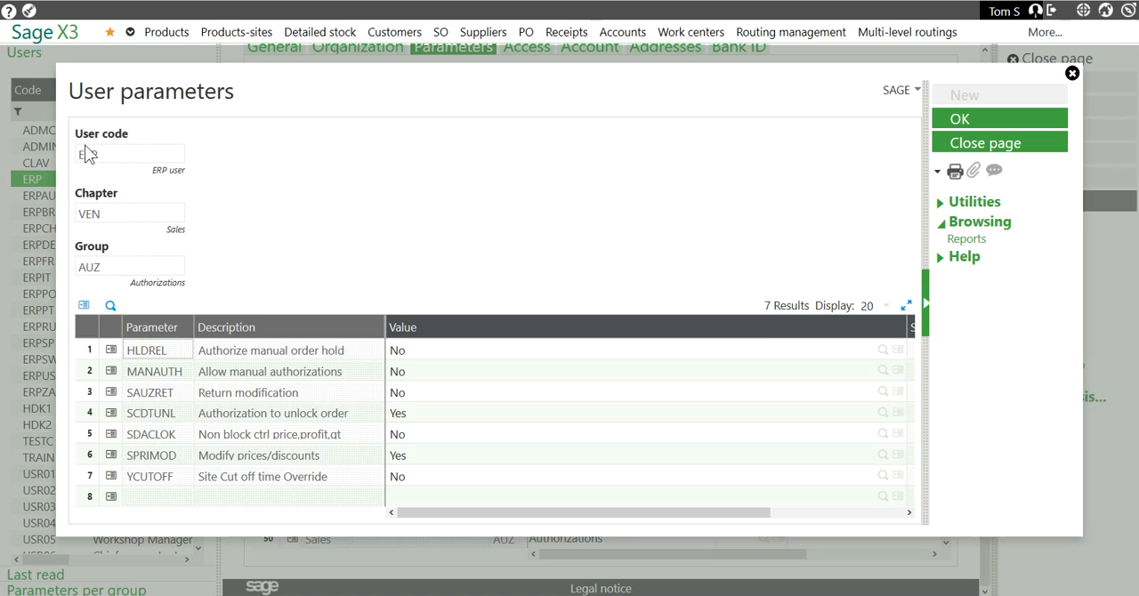
Set the ERP user's YCUTOFF Site Cut off time Override parameter to Yes and accept the user parameters.
left_click(554, 478)
left_click(882, 475)
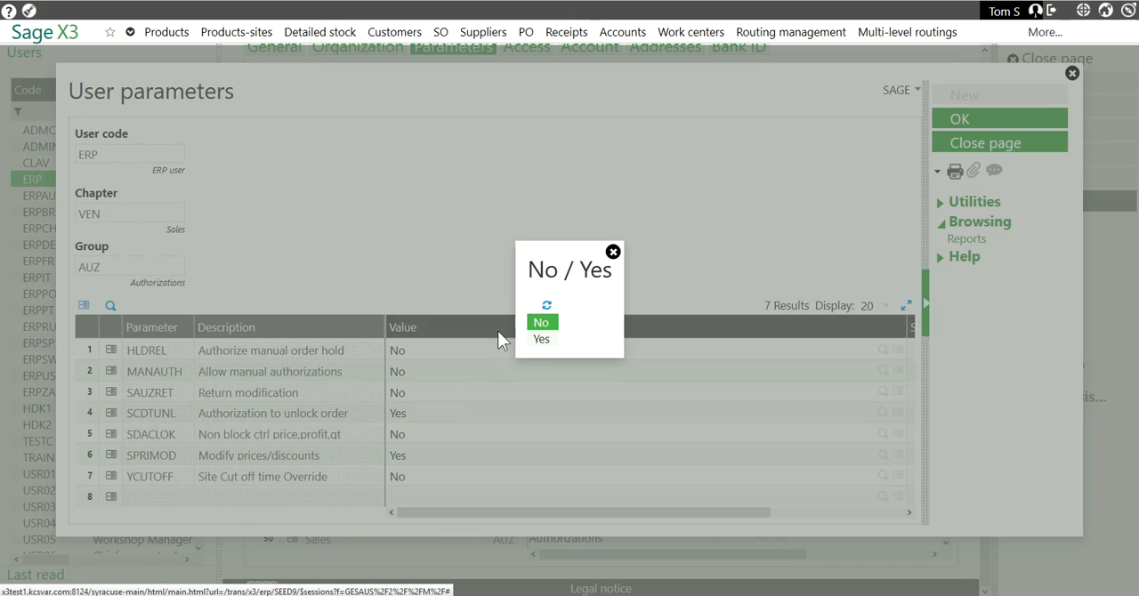
left_click(543, 341)
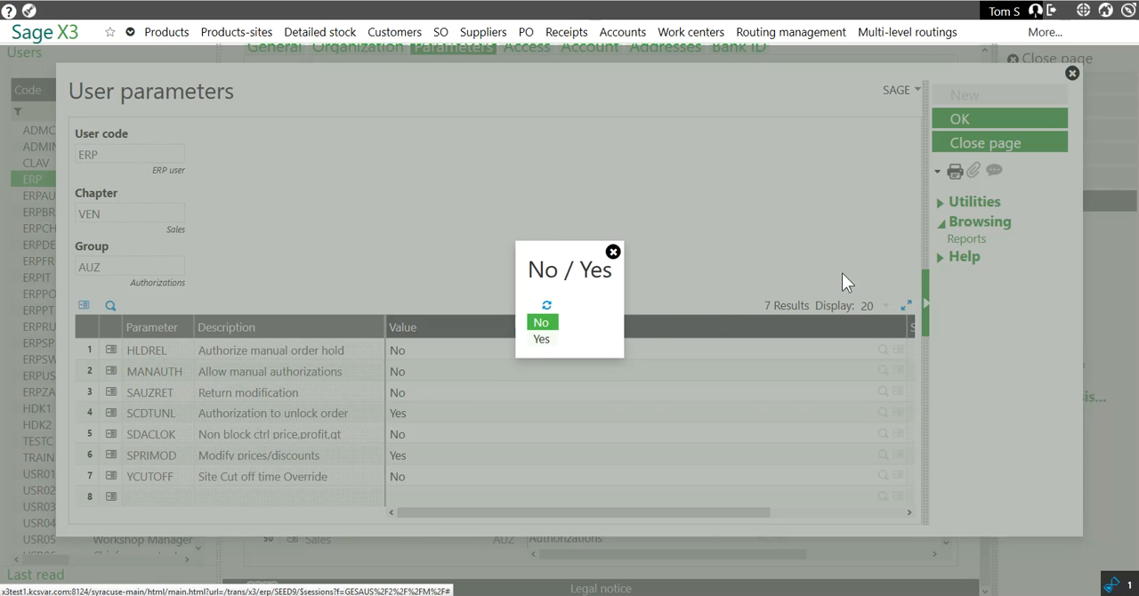
left_click(964, 124)
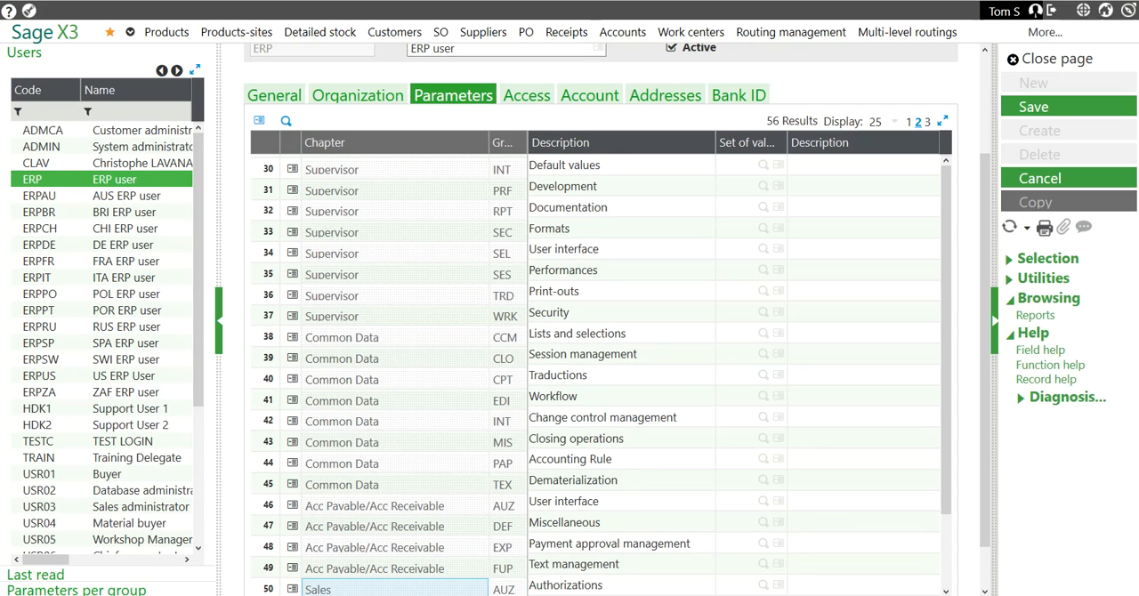
Switch to the Development Basics PDF in Foxit PhantomPDF, review the General Parameters subprograms, and highlight the PARAMUTIL call from SUBAUS.
key("alt+Tab")
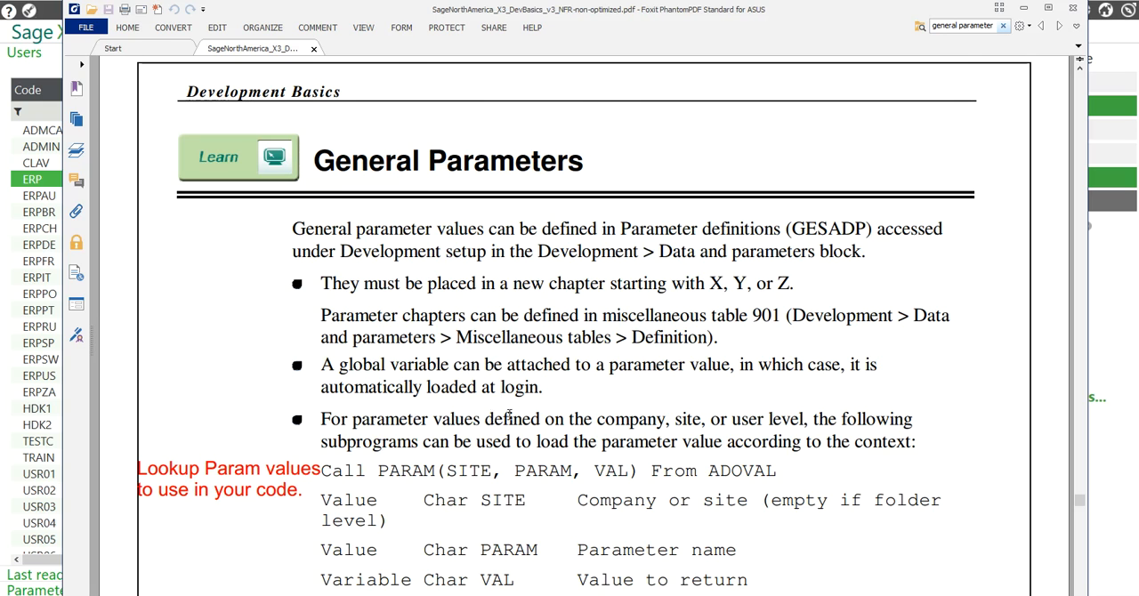
scroll(501, 402, "down", 3)
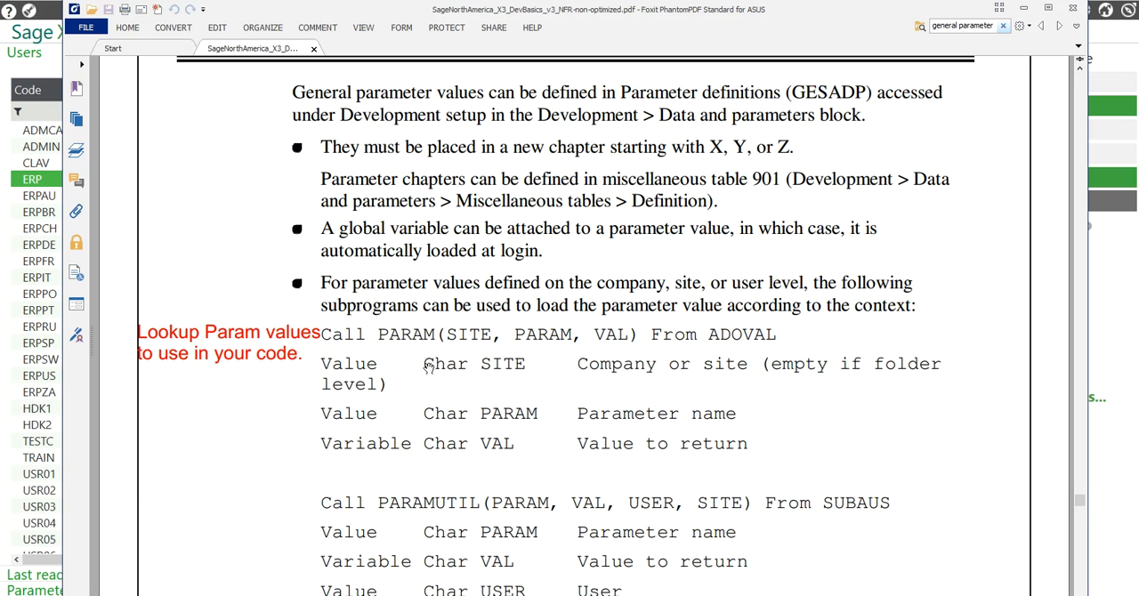
scroll(422, 418, "down", 3)
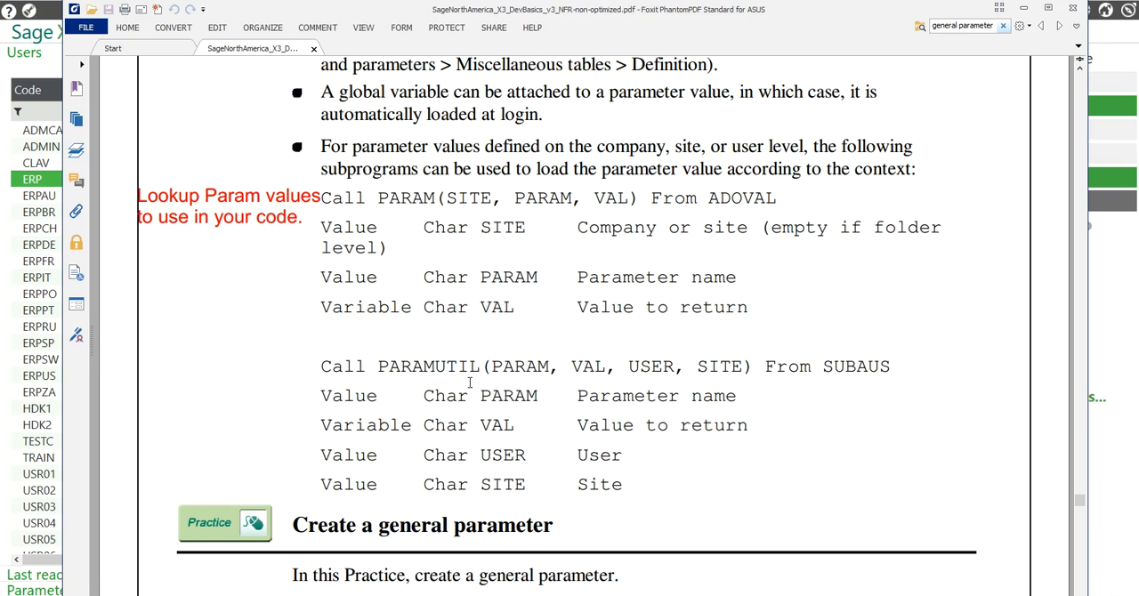
left_click_drag(379, 367, 892, 367)
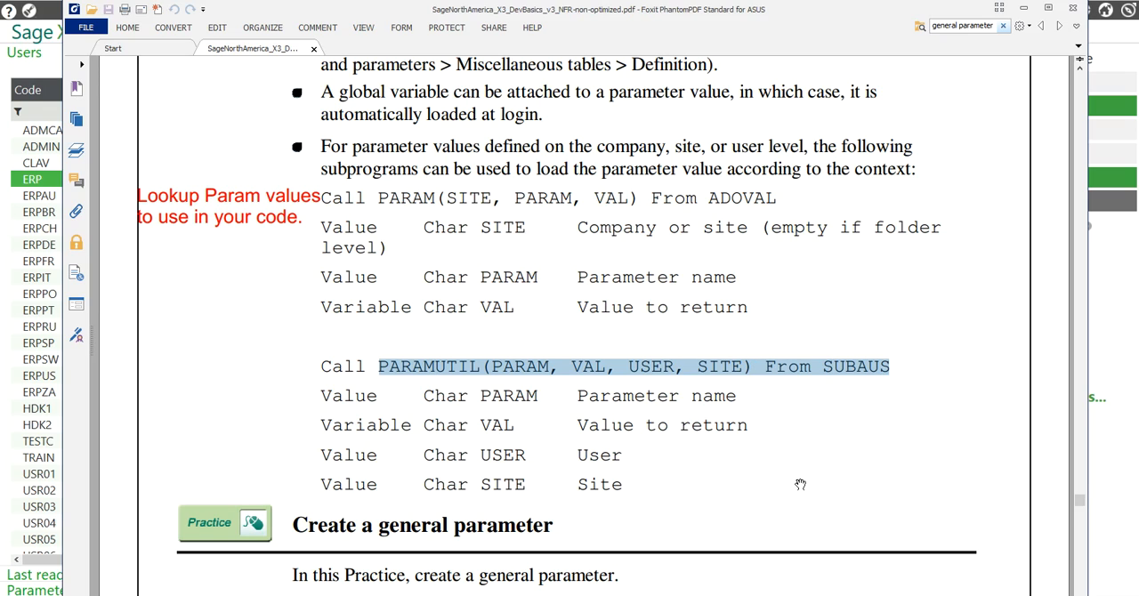